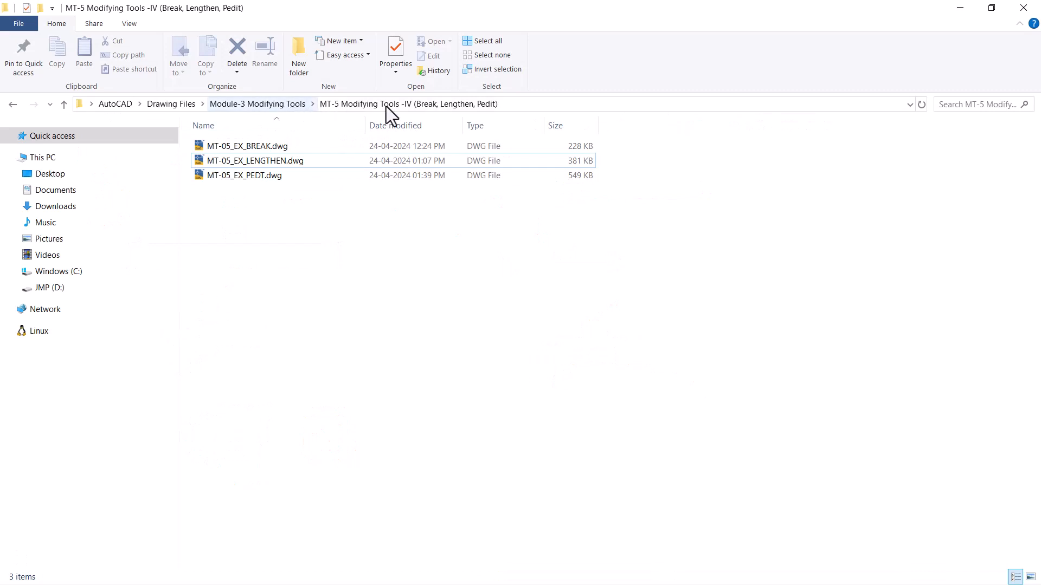
Step: Open the drawing MT-05_EX_LENGTHEN.dwg in AutoCAD
left_click(262, 163)
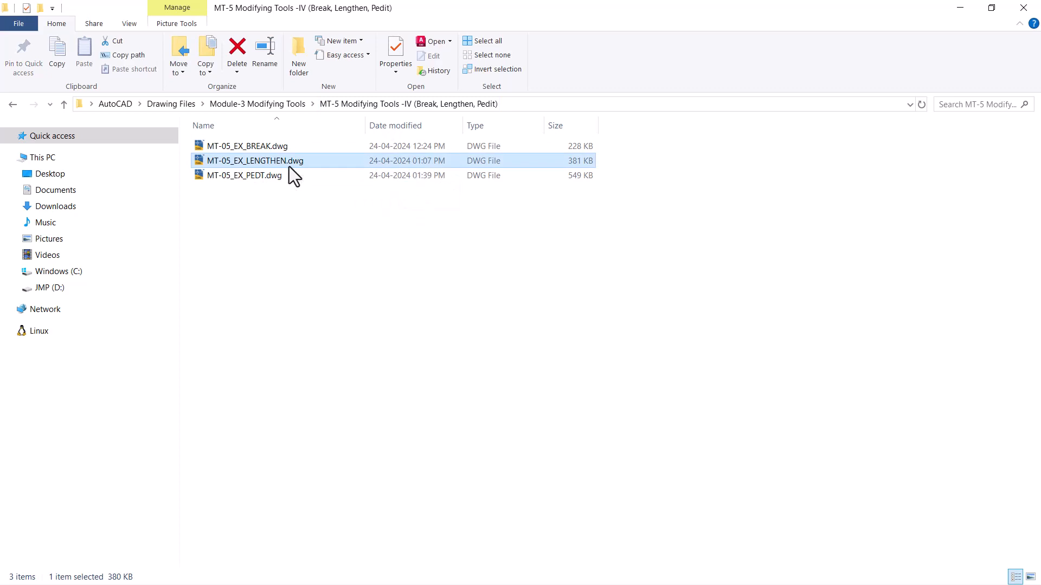
right_click(288, 167)
left_click(320, 177)
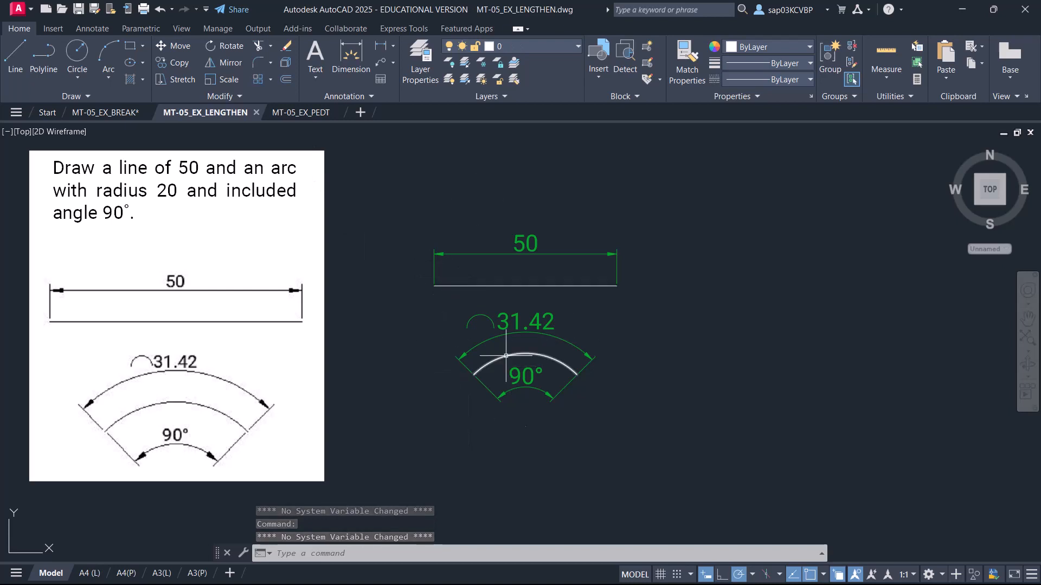
middle_click_drag(496, 377, 489, 367)
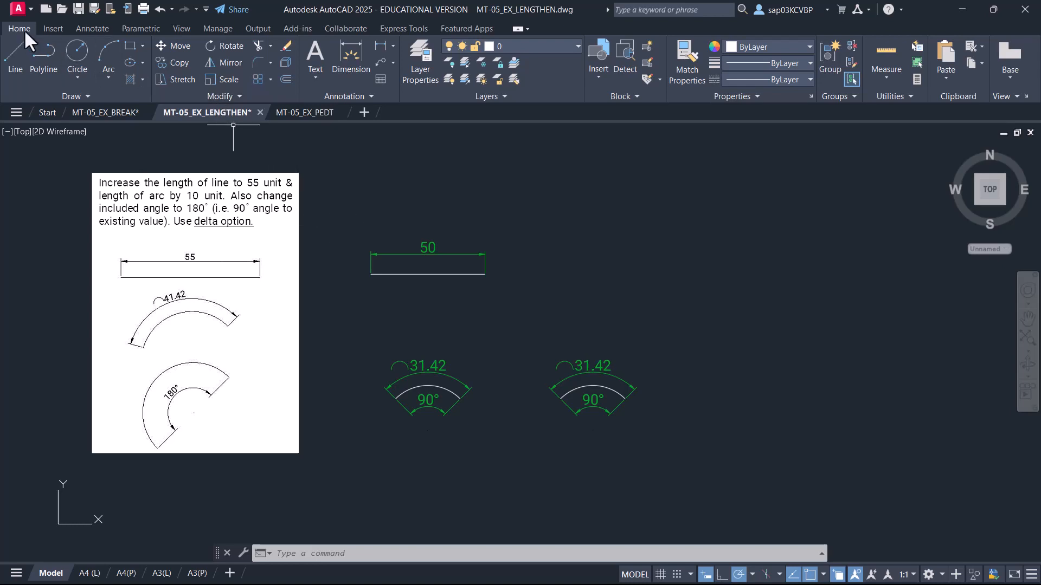
left_click(206, 98)
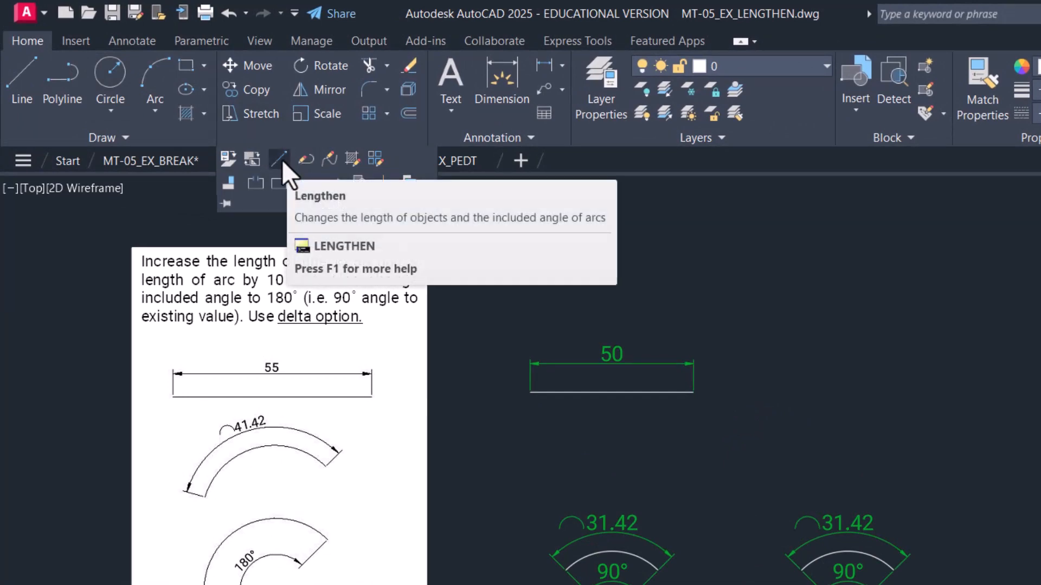
left_click(631, 250)
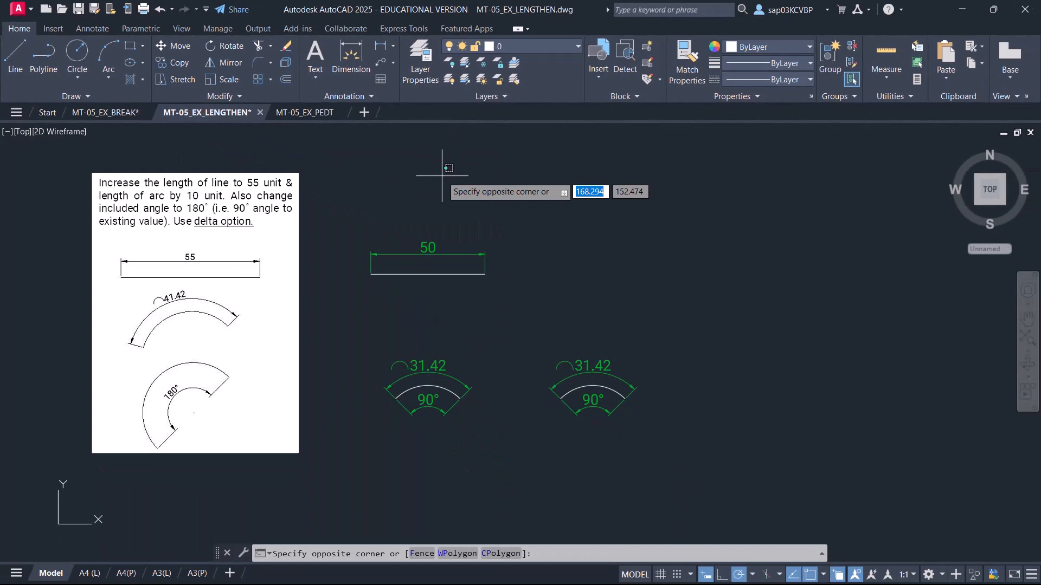
left_click(391, 165)
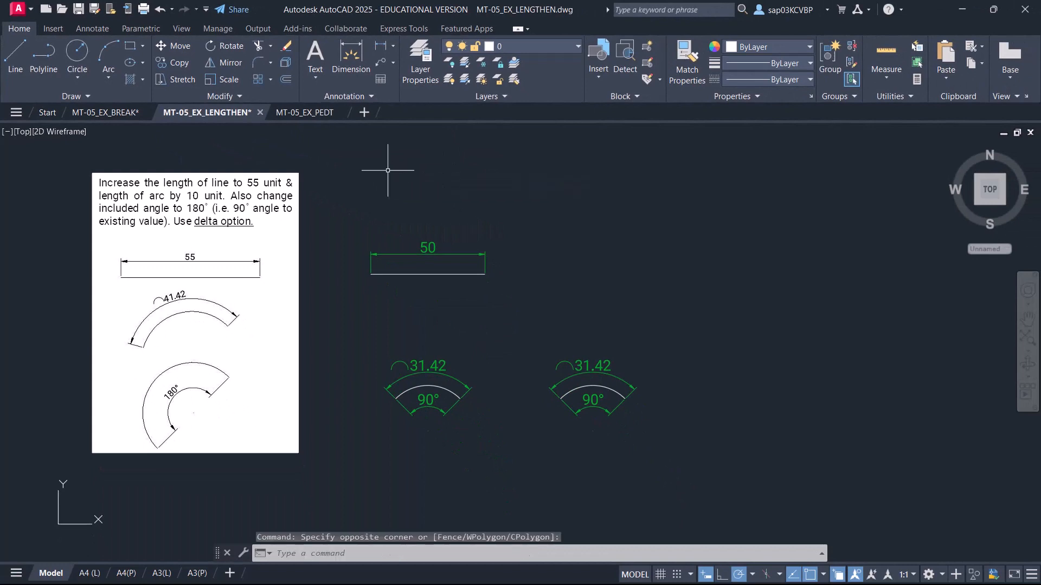
Step: Measure the 50-unit line with Lengthen, and extend its right end by a delta length of 5
type("LEN")
key("Return")
scroll(182, 206, "up", 1)
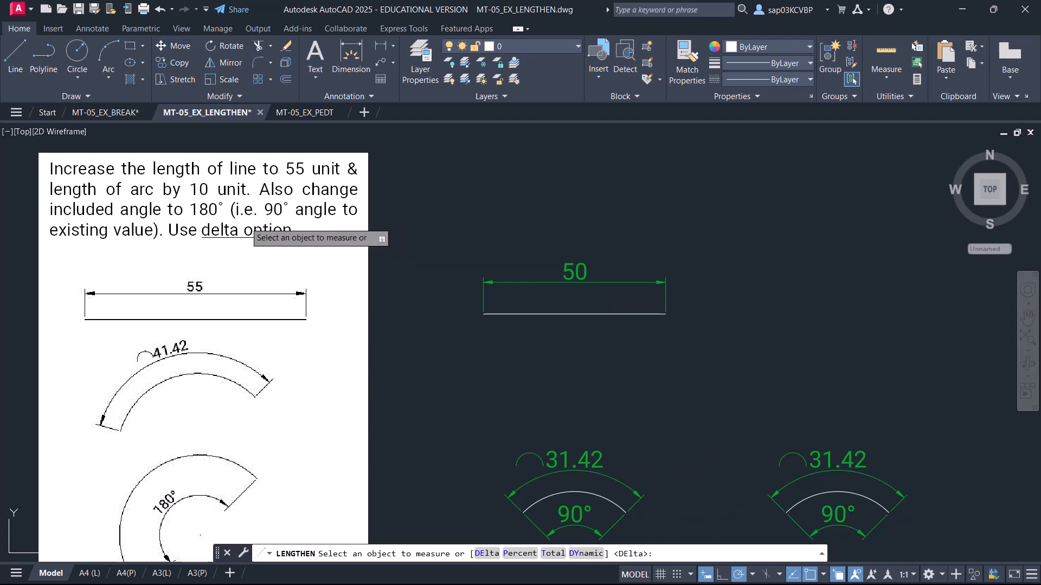
left_click(558, 314)
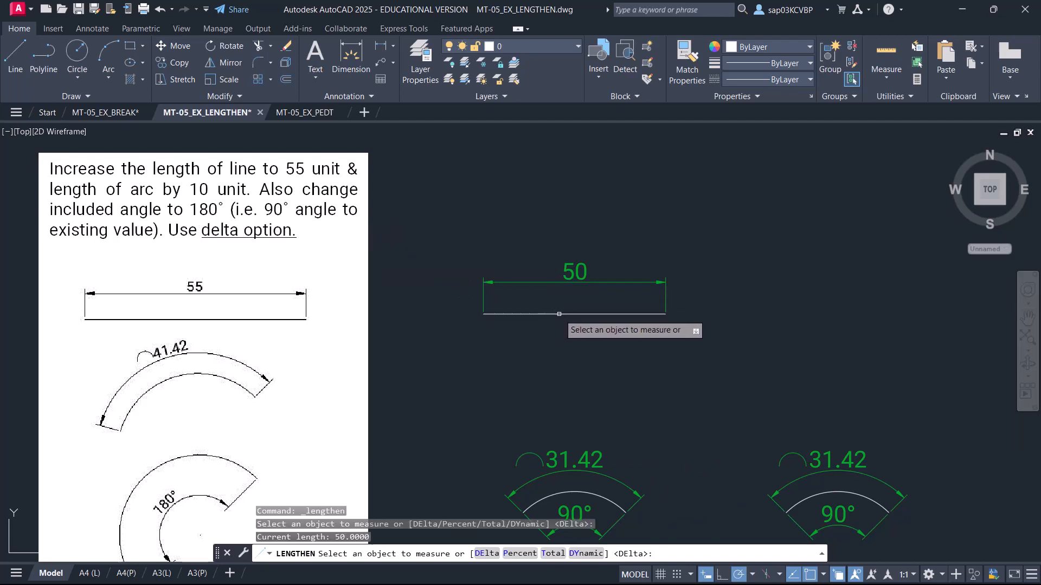
right_click(488, 209)
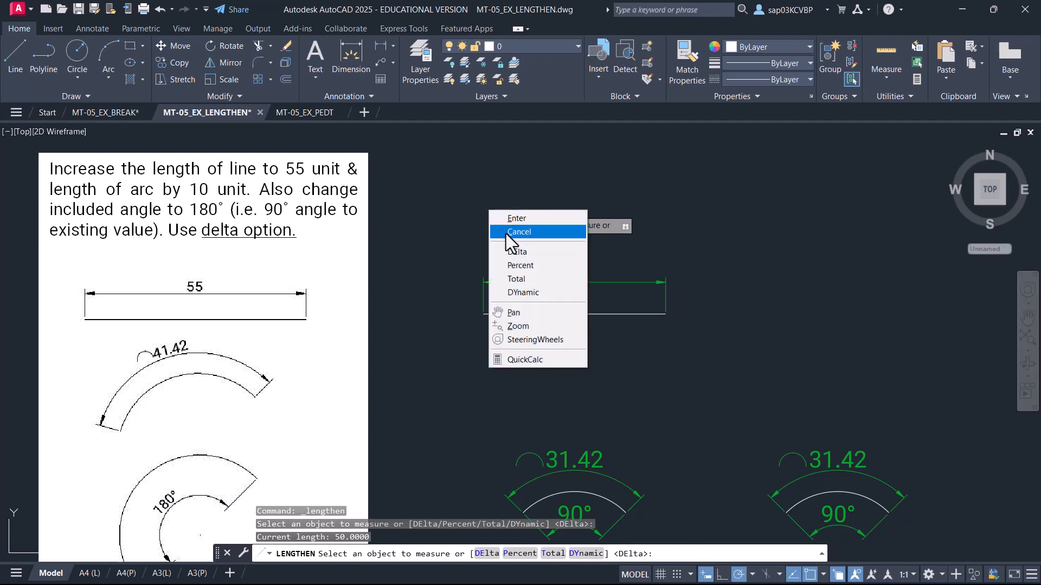
left_click(517, 253)
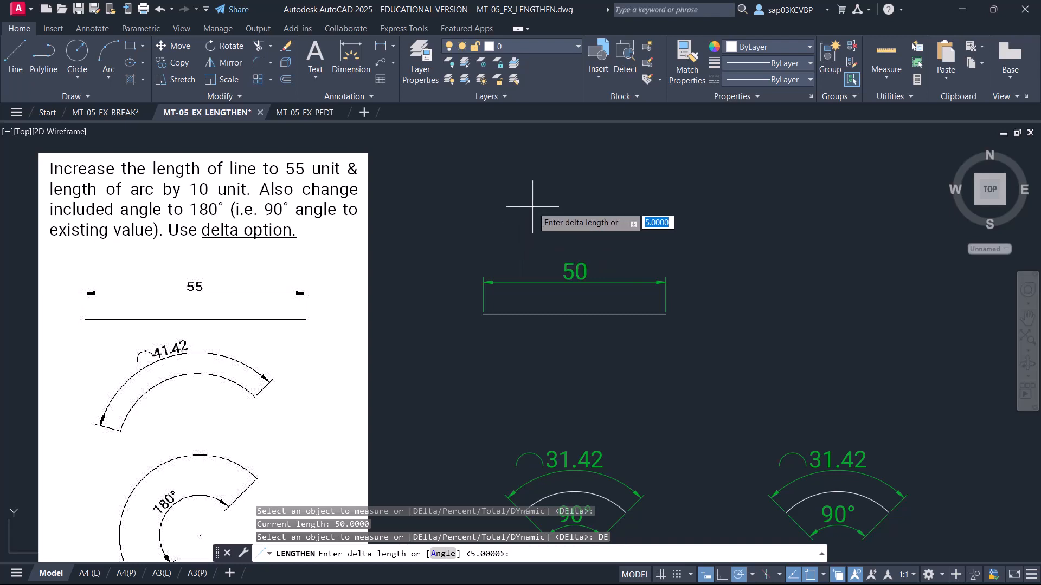
type("5")
key("Return")
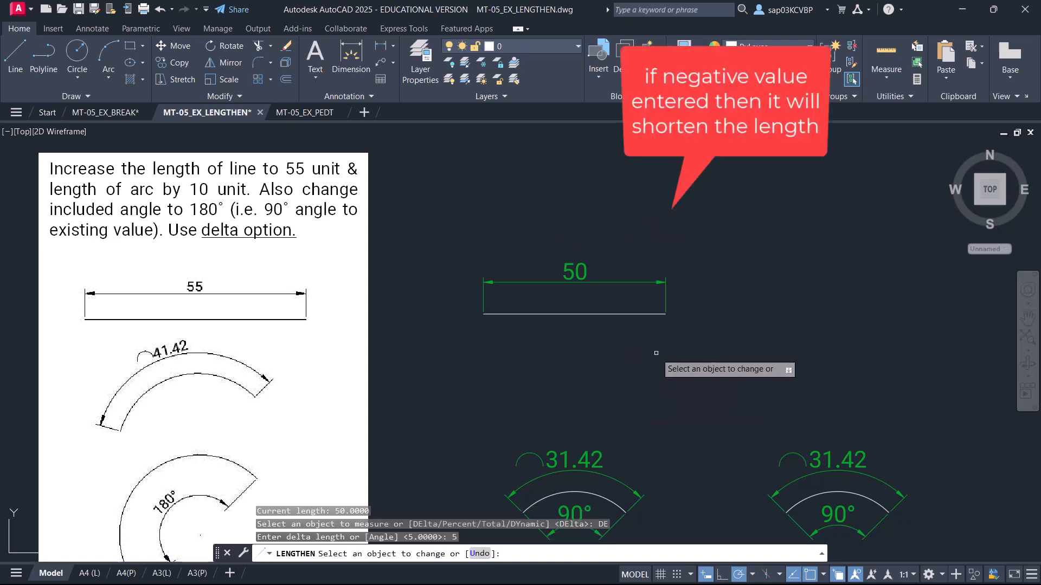
left_click(656, 314)
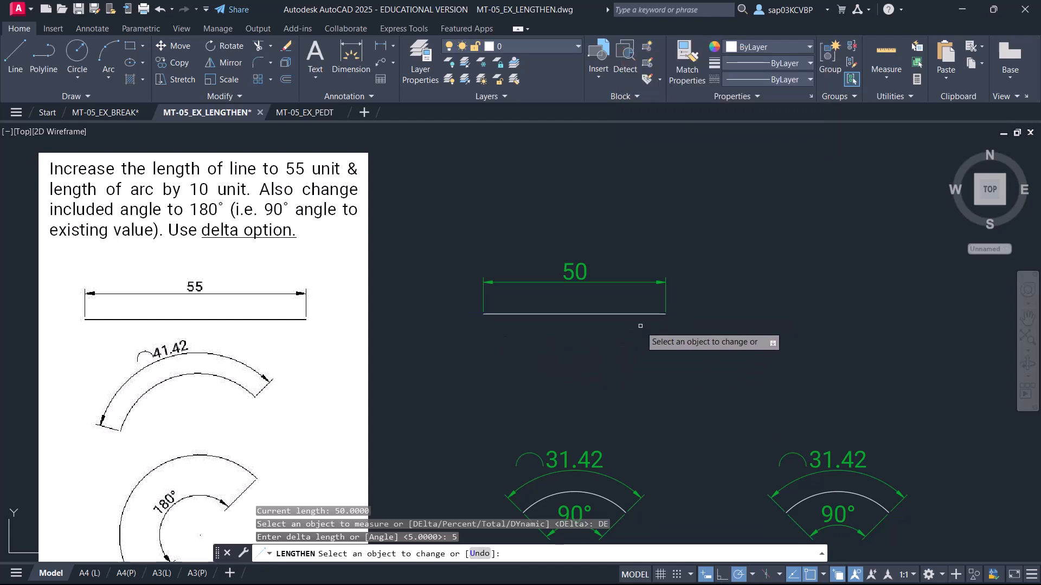
left_click(655, 314)
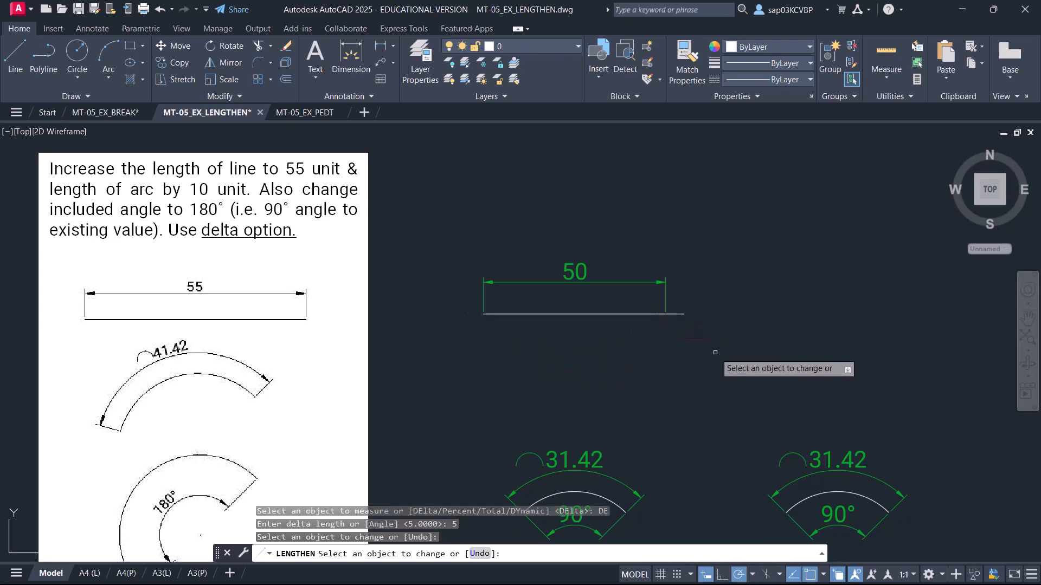
key("Return")
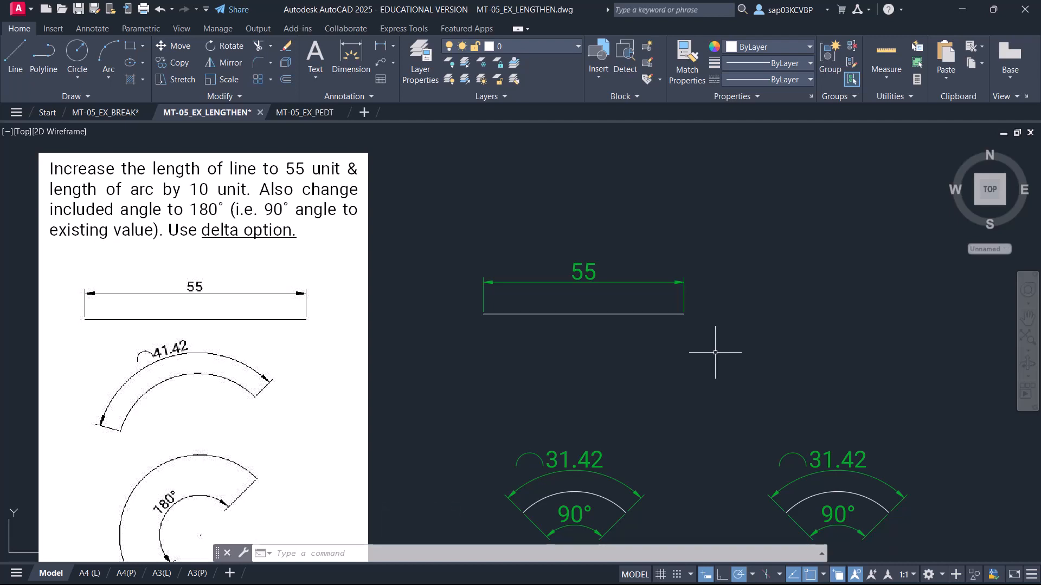
Step: Measure the left arc with Lengthen, and extend its left end by a delta length of 10
middle_click_drag(665, 383, 664, 372)
type("LEN")
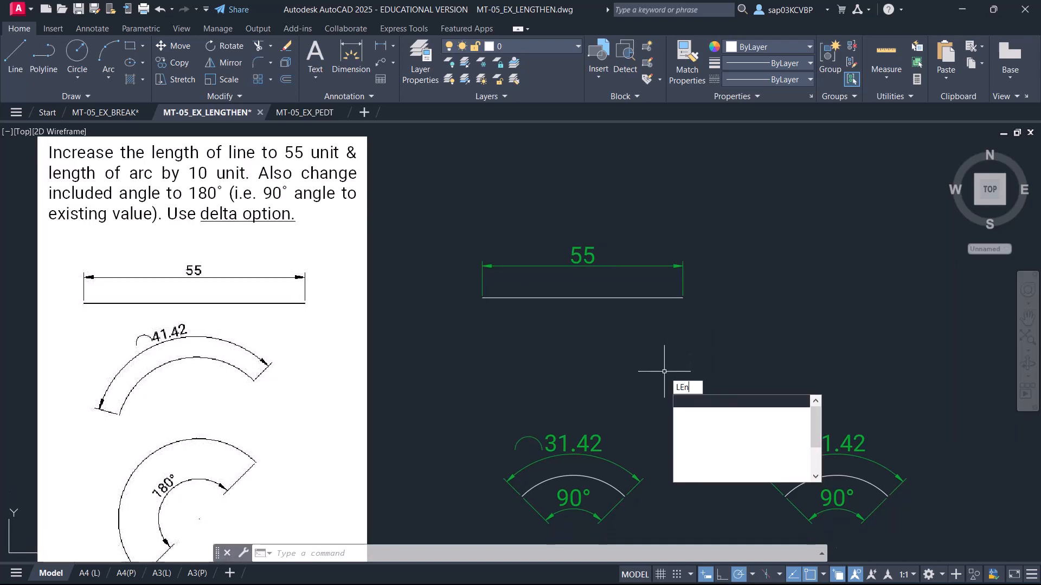
key("Return")
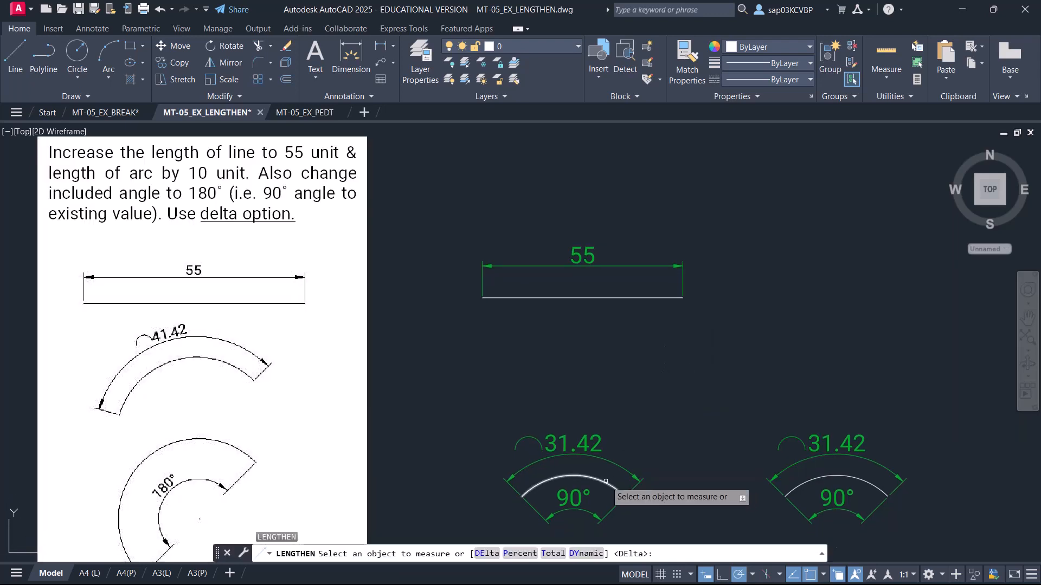
left_click(607, 477)
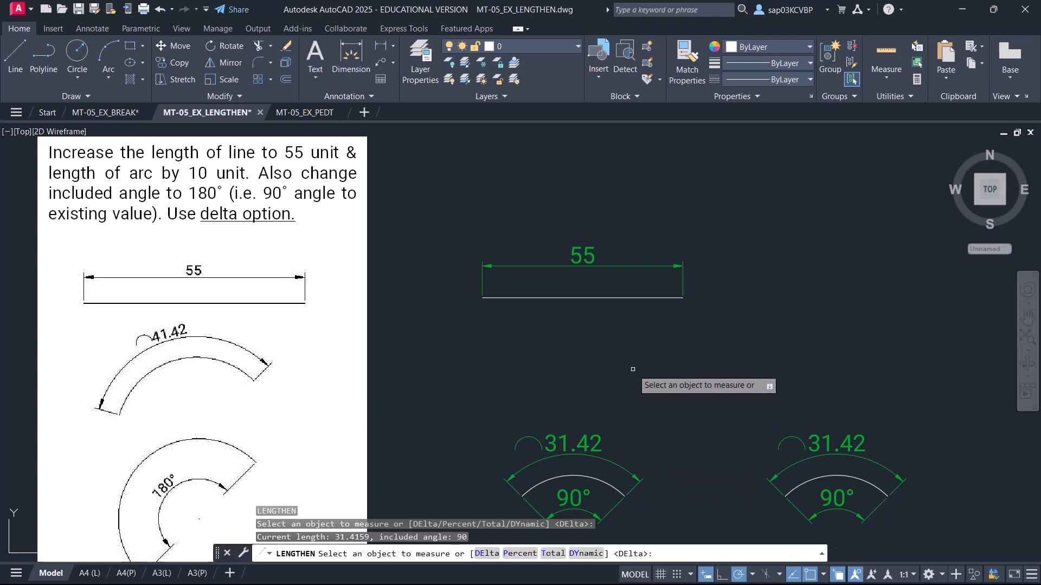
right_click(624, 335)
left_click(662, 378)
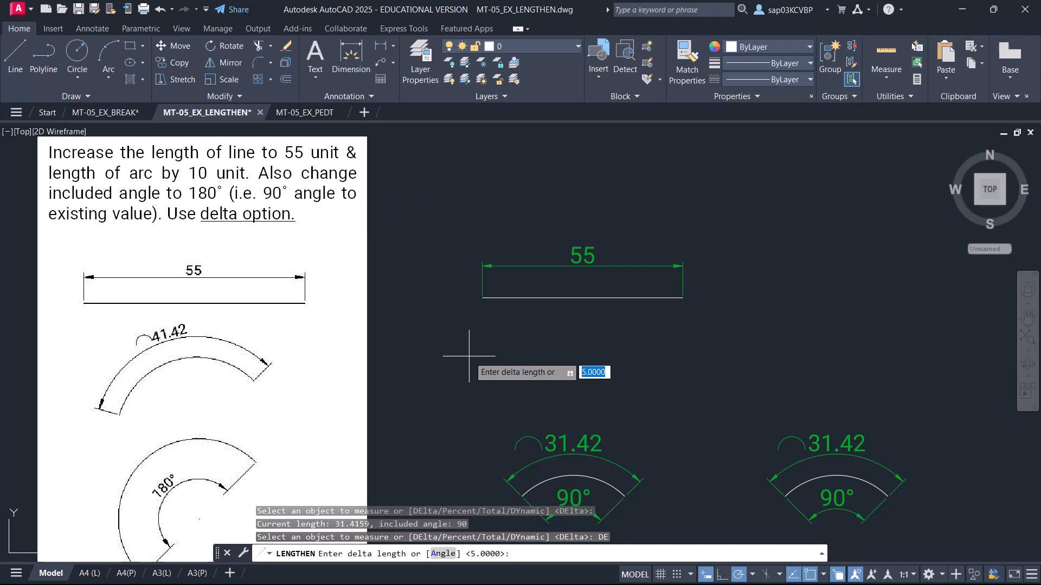
type("10")
key("Return")
middle_click_drag(481, 401, 484, 307)
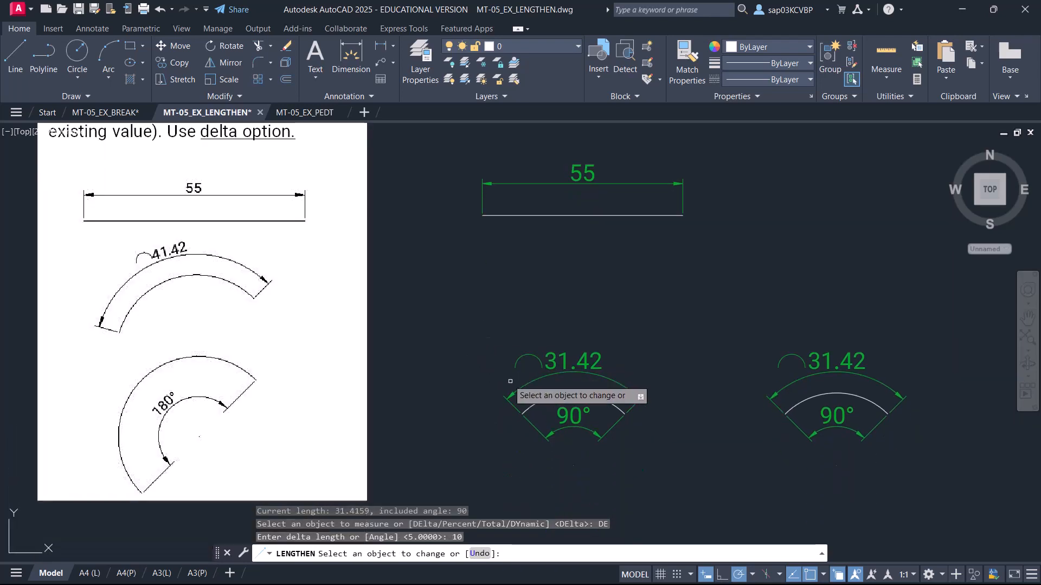
left_click(530, 403)
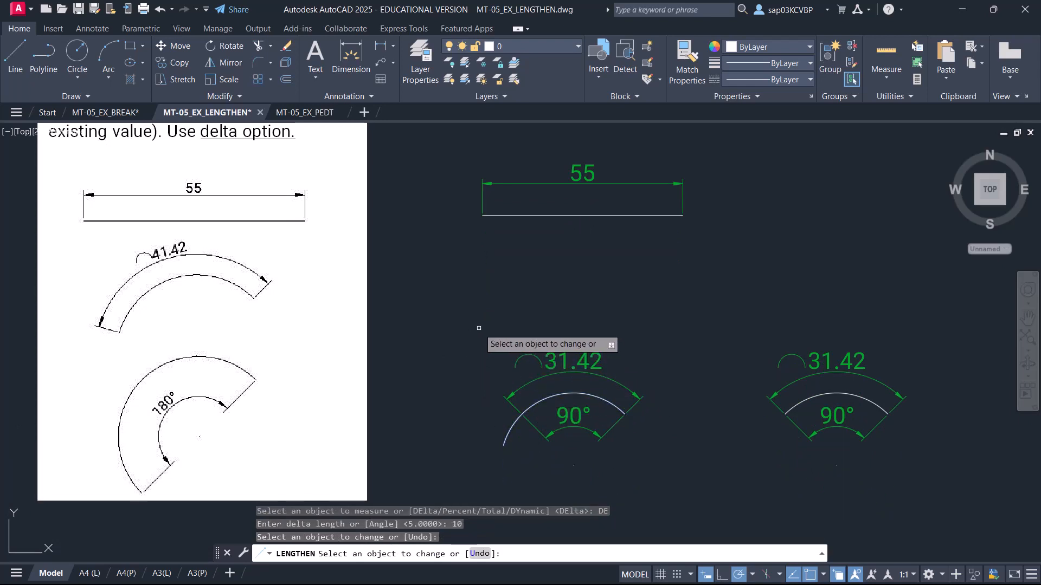
key("Return")
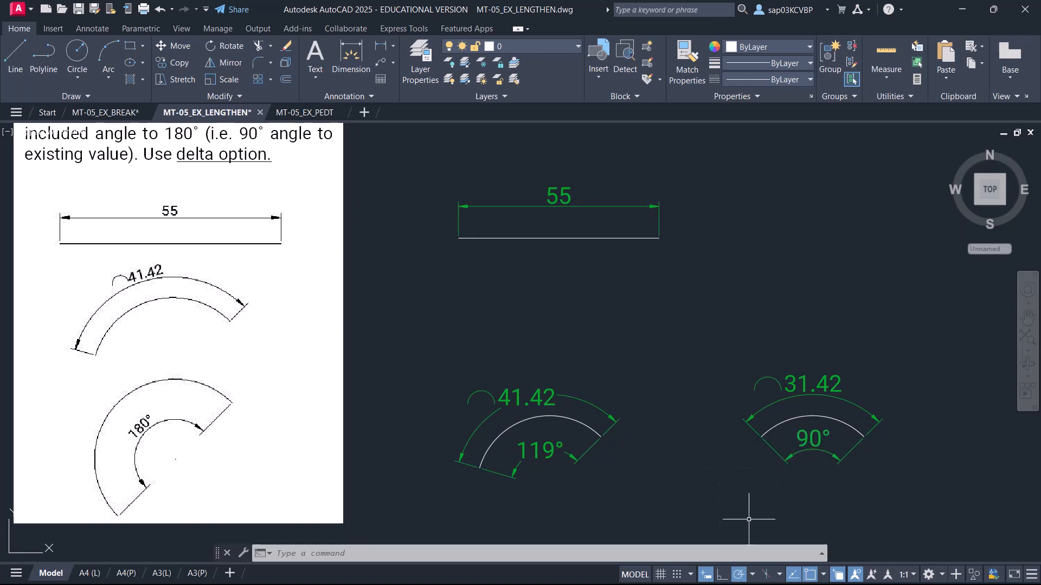
Step: Extend the right arc at its left end with Lengthen, using a delta angle of 90 degrees
type("len")
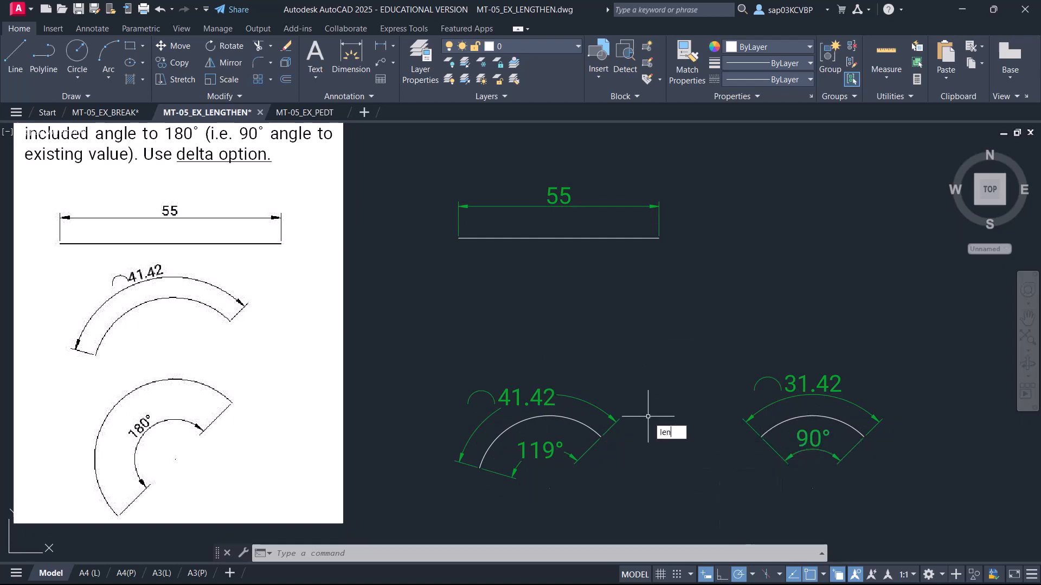
key("Return")
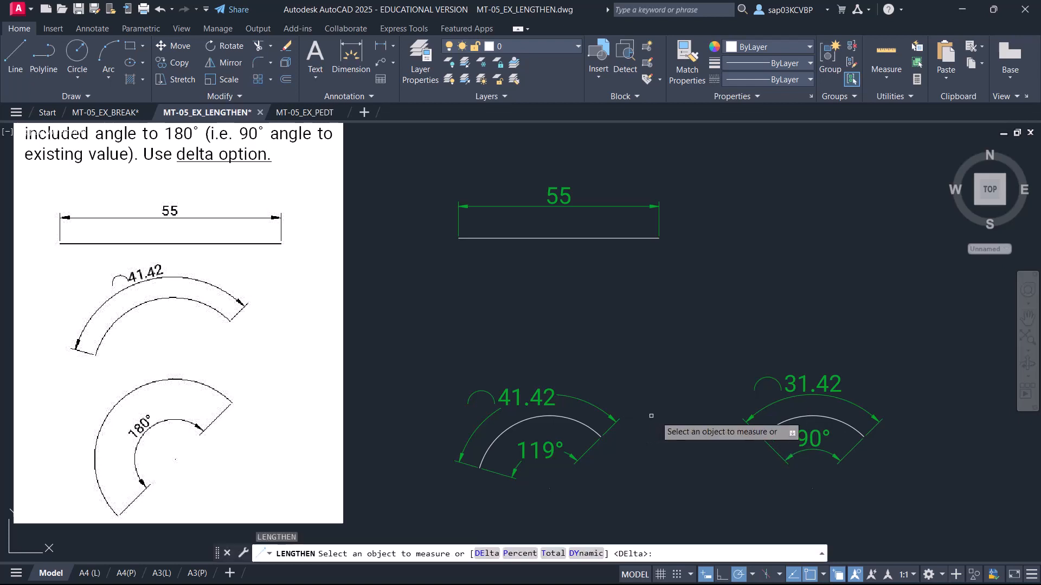
left_click(790, 421)
right_click(642, 340)
left_click(660, 378)
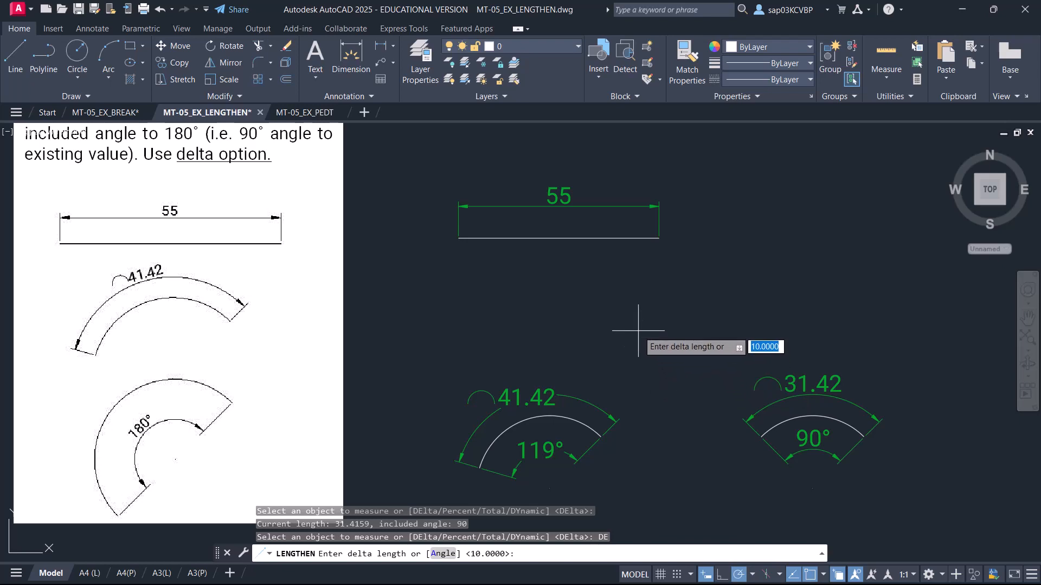
right_click(639, 333)
left_click(668, 378)
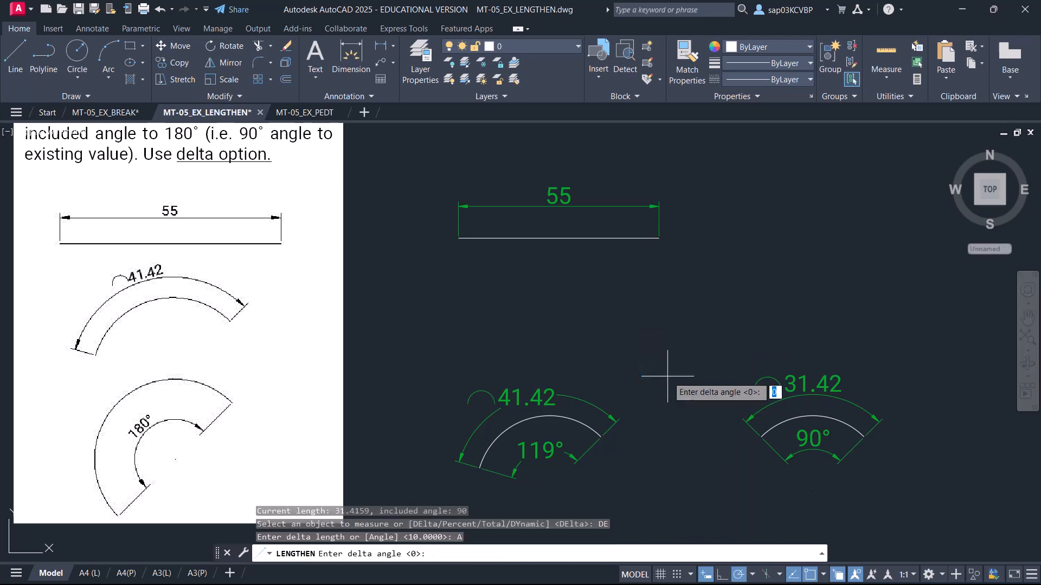
type("90")
key("Return")
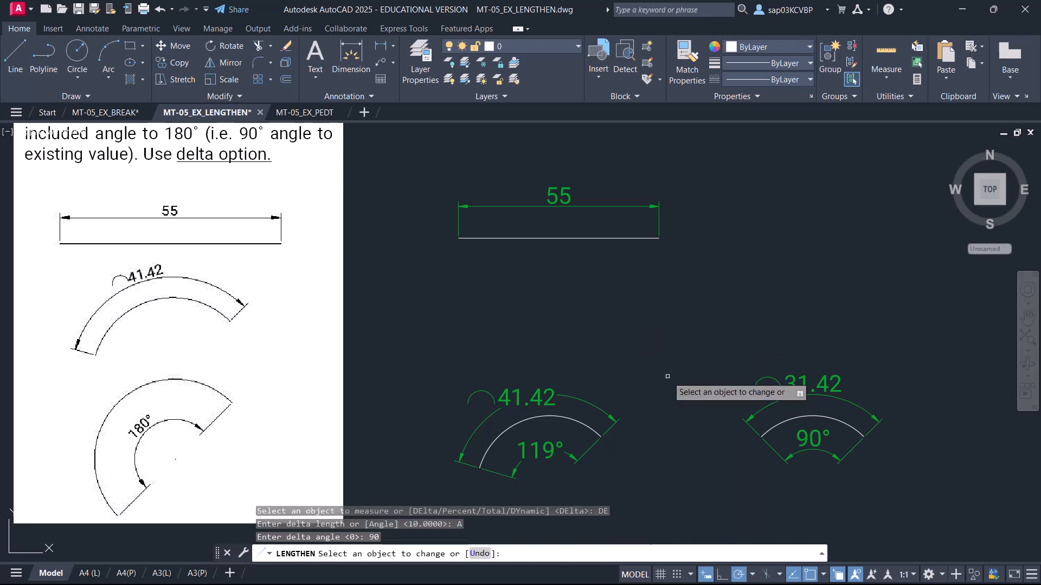
left_click(778, 424)
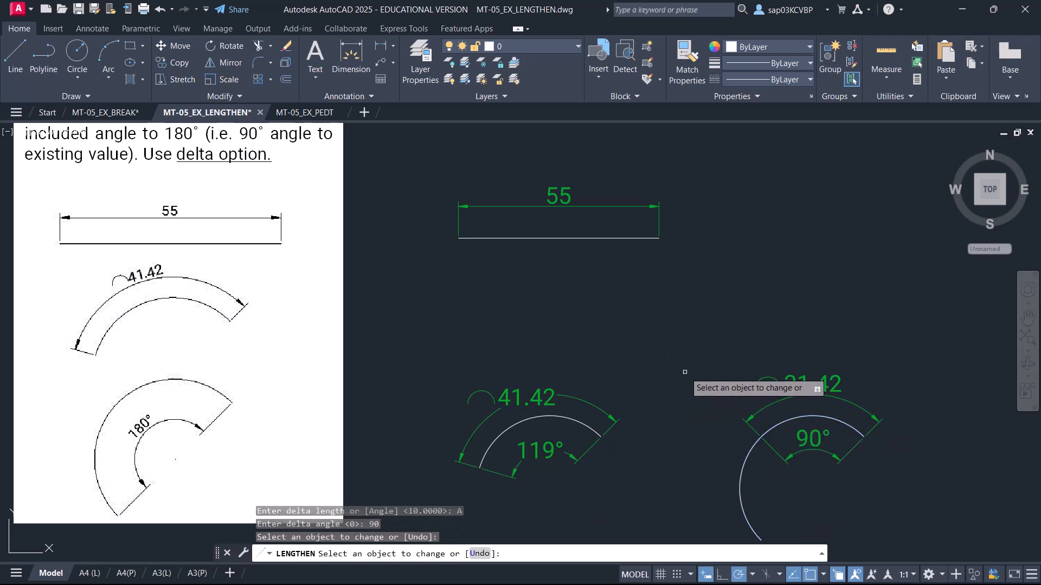
key("Return")
middle_click_drag(682, 391, 641, 269)
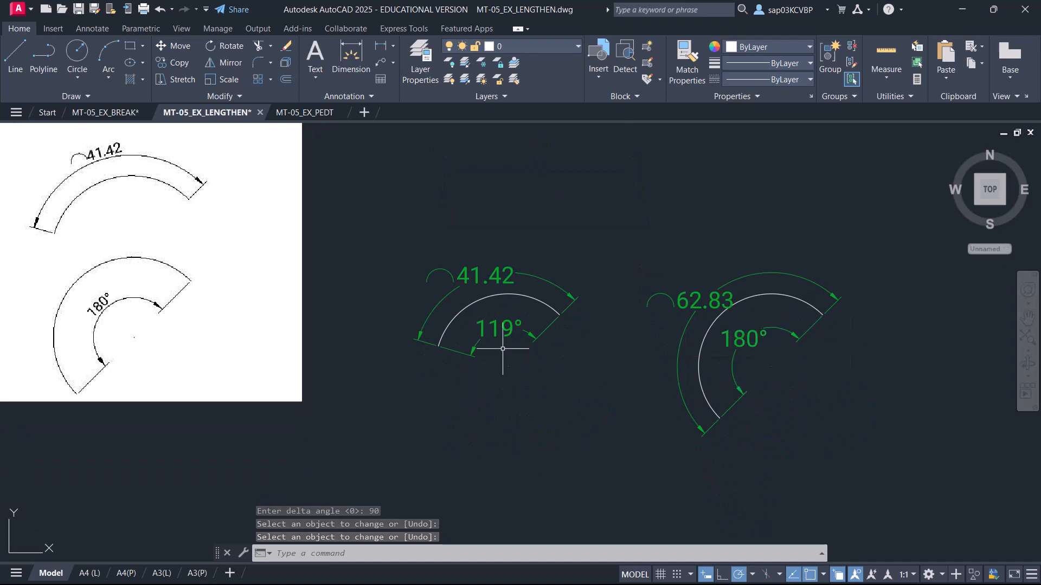
Step: Shorten the line in the percent exercise at its right end, using Lengthen's Percent option with a value of 75
scroll(466, 339, "down", 2)
middle_click_drag(441, 332, 449, 389)
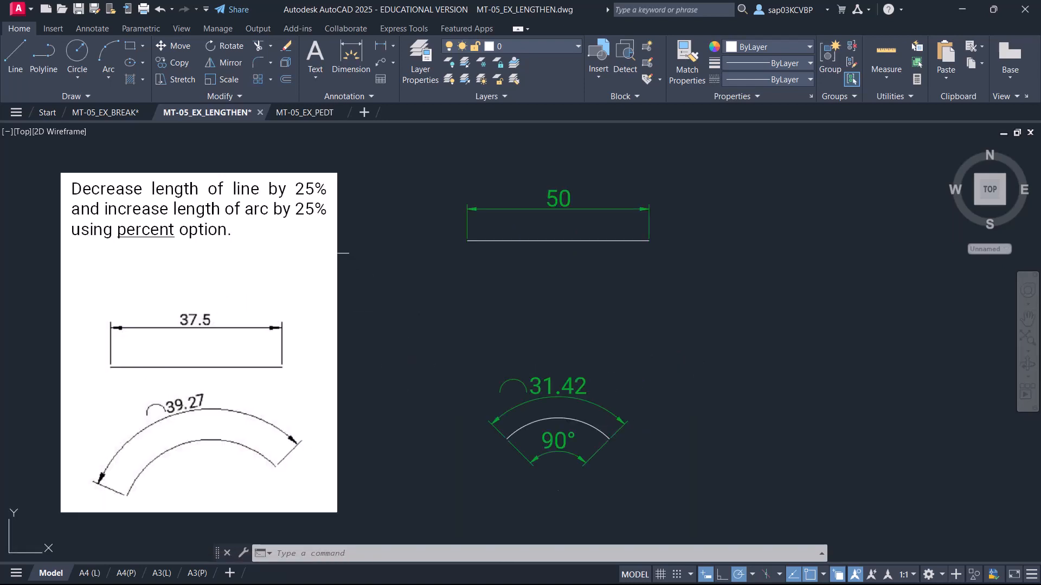
left_click(228, 96)
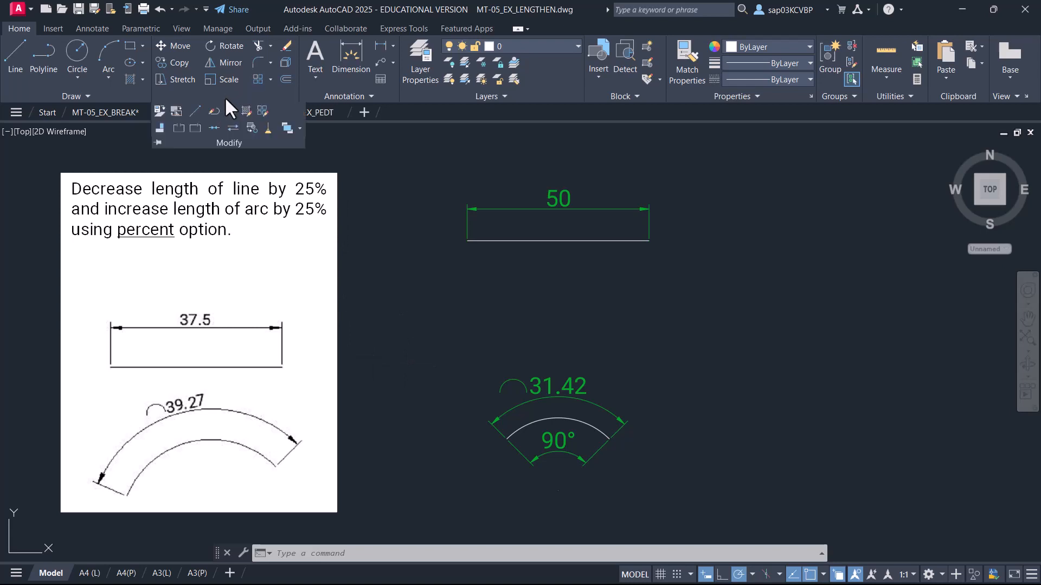
left_click(194, 111)
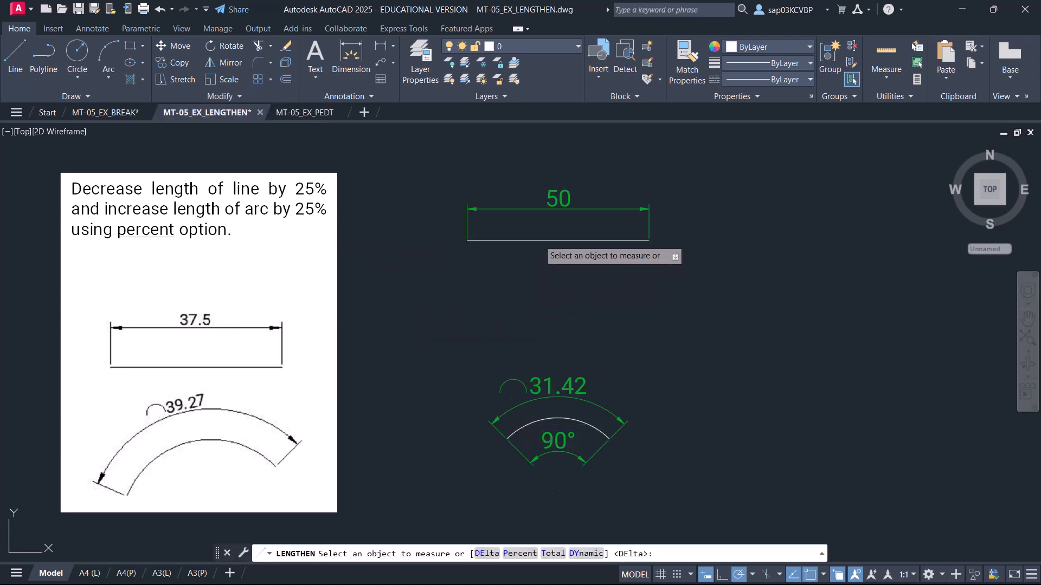
left_click(541, 241)
right_click(522, 301)
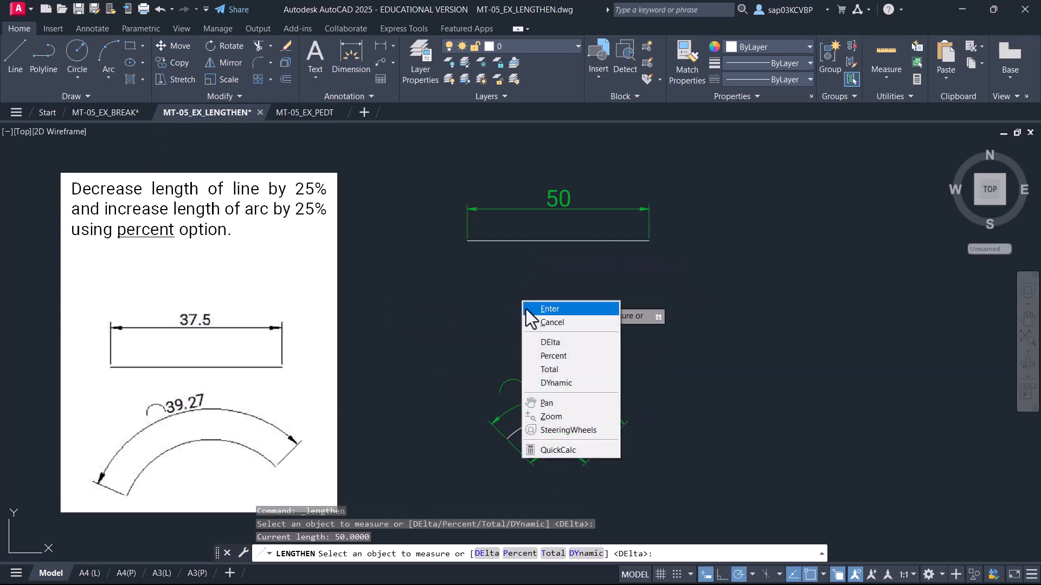
left_click(553, 355)
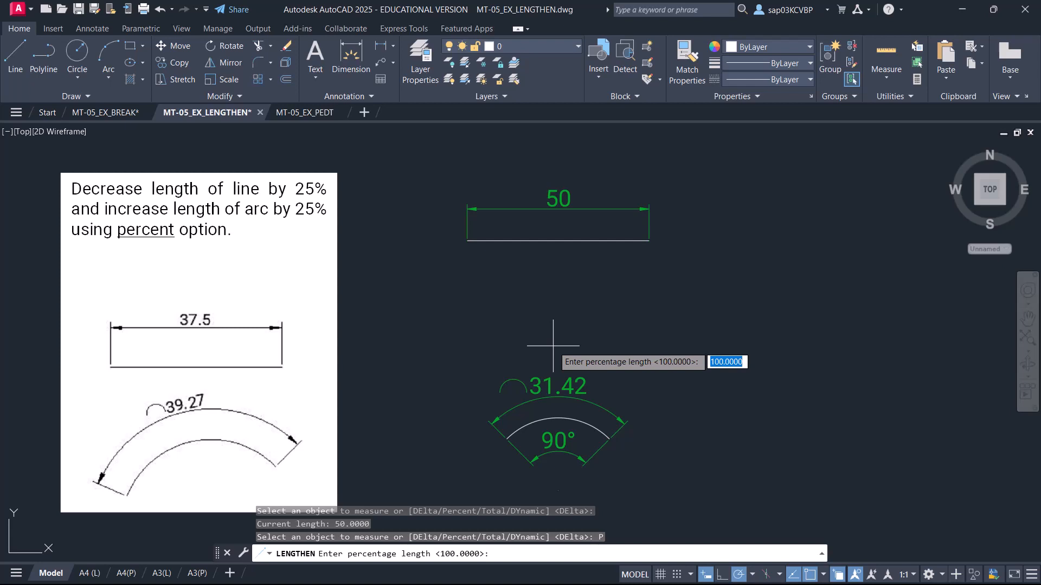
type("75")
key("Return")
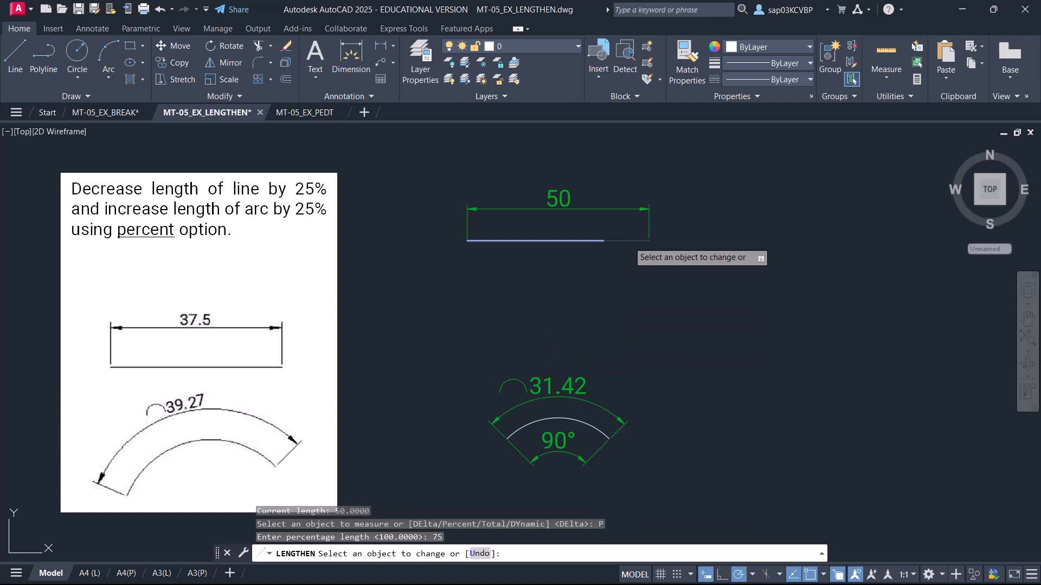
left_click(628, 241)
key("Return")
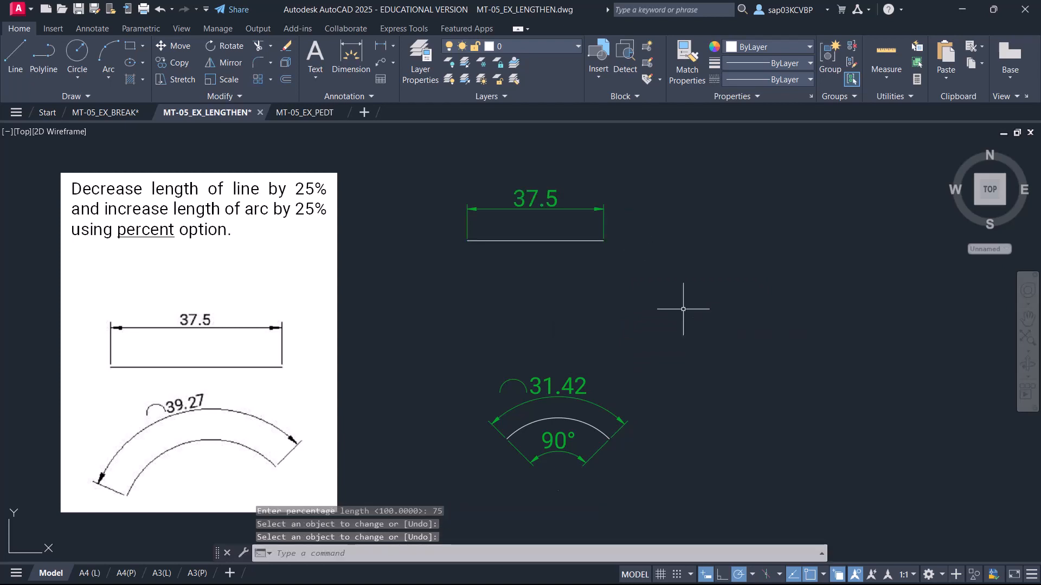
Step: Measure the arc in the percent exercise with Lengthen, and extend its right end using the Percent option with a value of 125
key("Return")
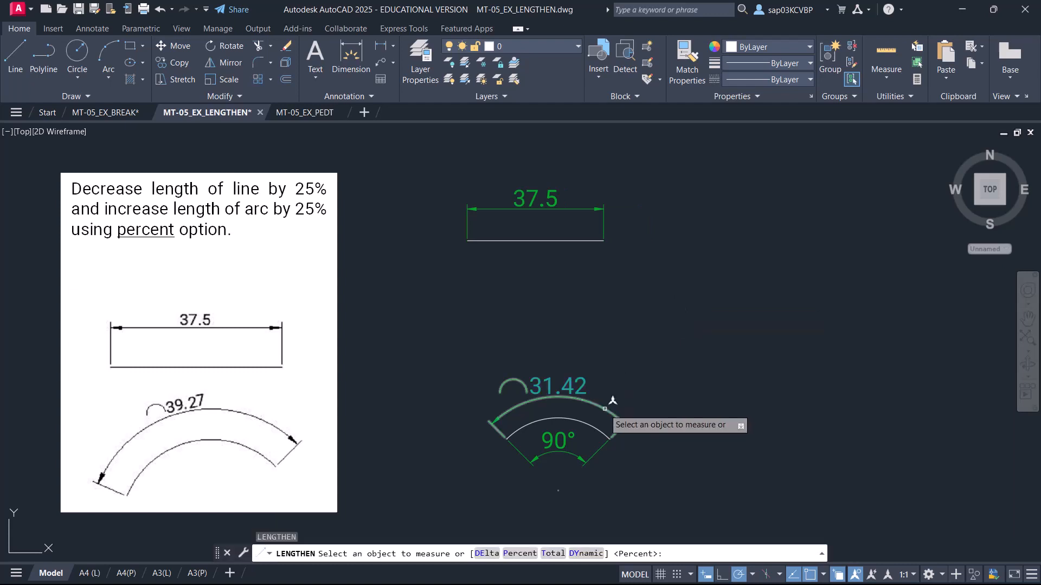
left_click(584, 422)
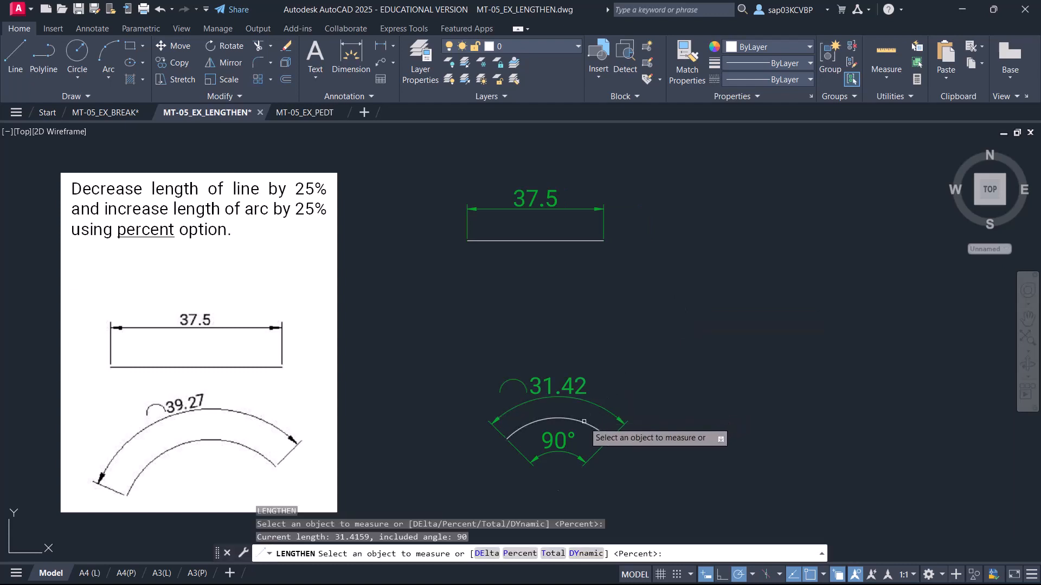
right_click(611, 331)
left_click(665, 389)
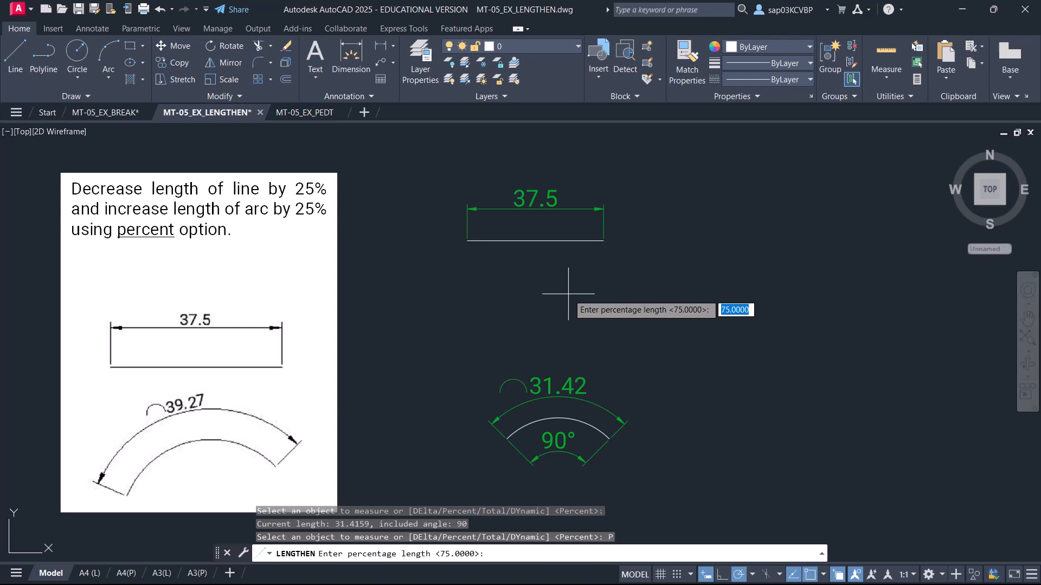
type("125")
key("Return")
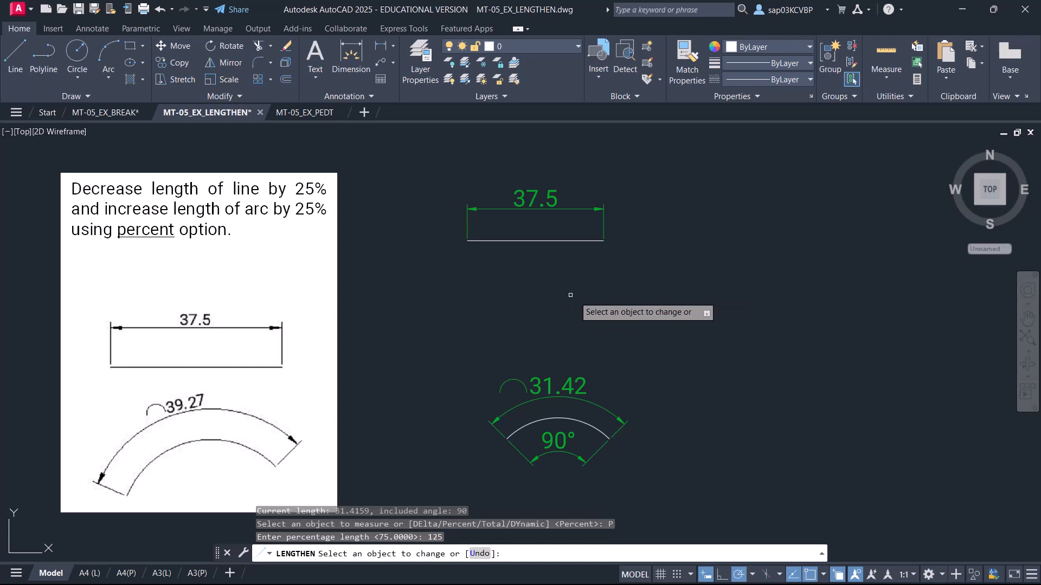
left_click(596, 427)
key("Return")
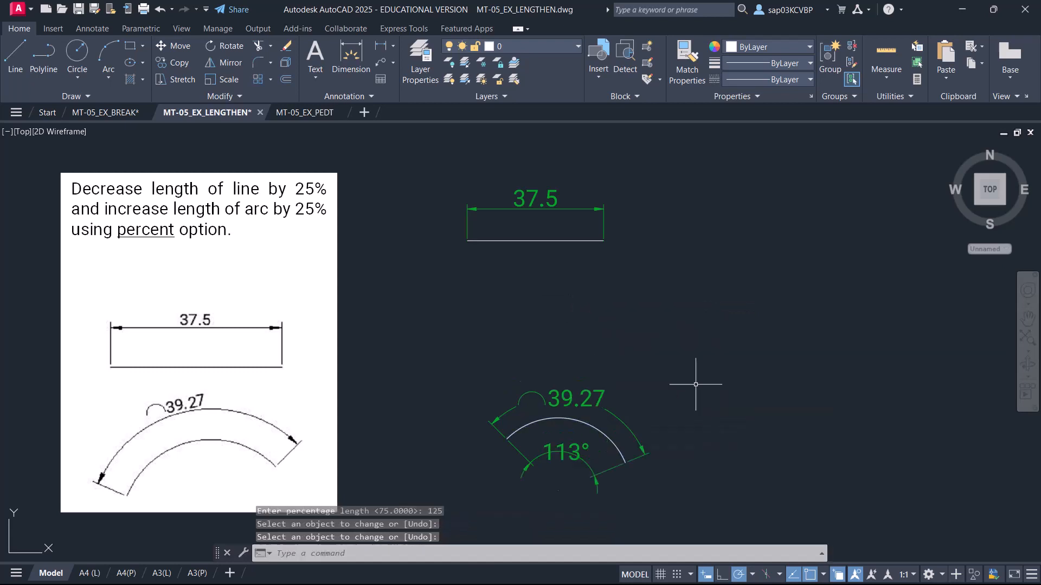
Step: Measure the line in the total exercise with Lengthen, and shorten it at its right end to a total length of 45
middle_click_drag(685, 402, 664, 352)
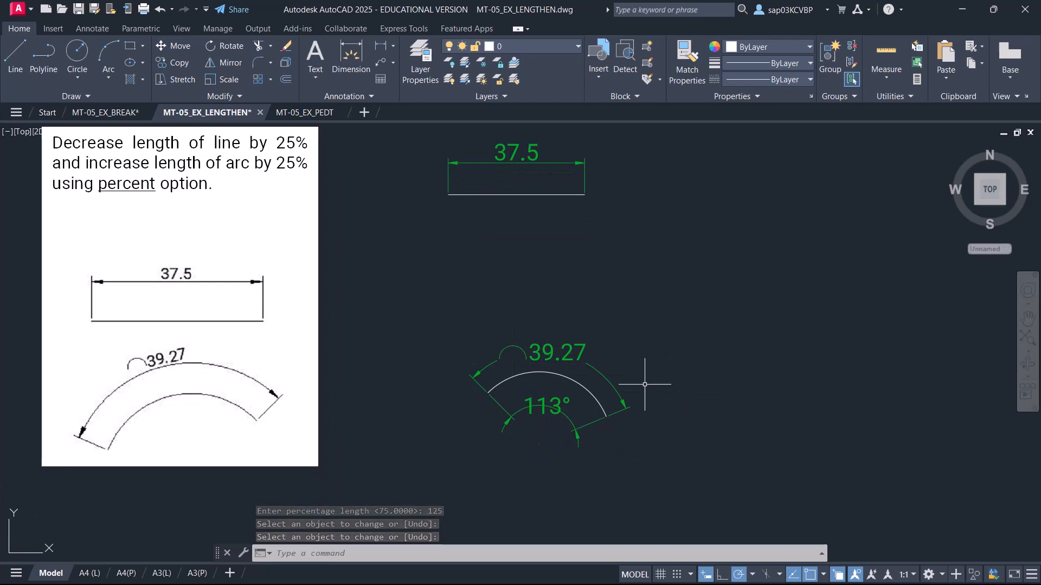
middle_click_drag(668, 421, 666, 340)
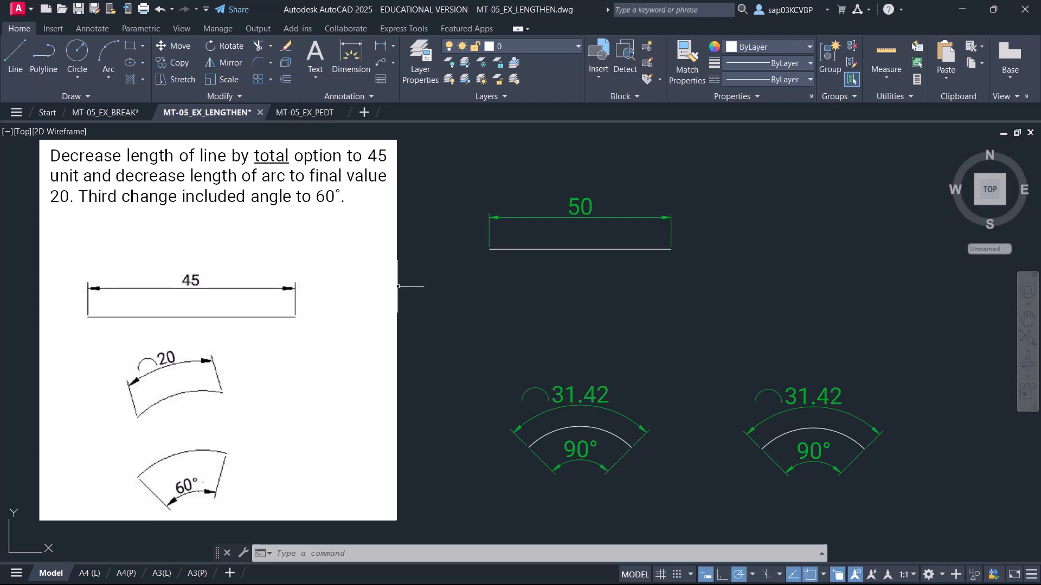
type("LEN")
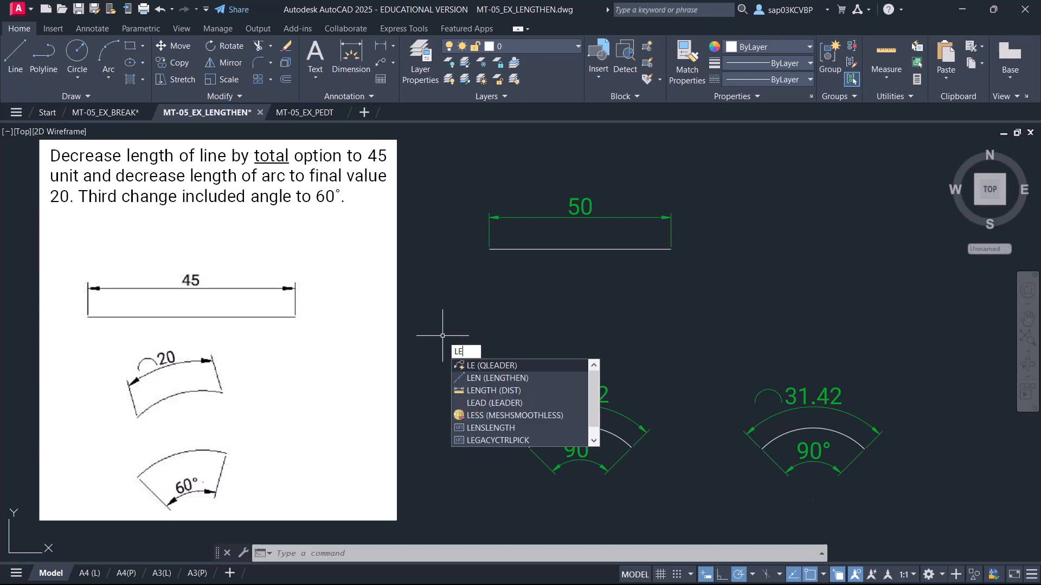
key("Return")
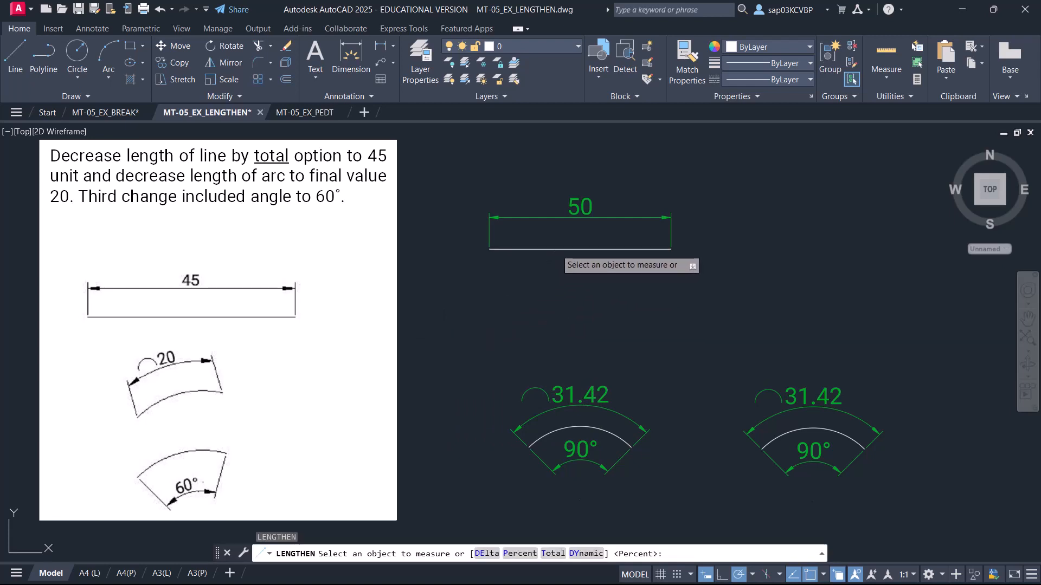
left_click(553, 250)
right_click(501, 297)
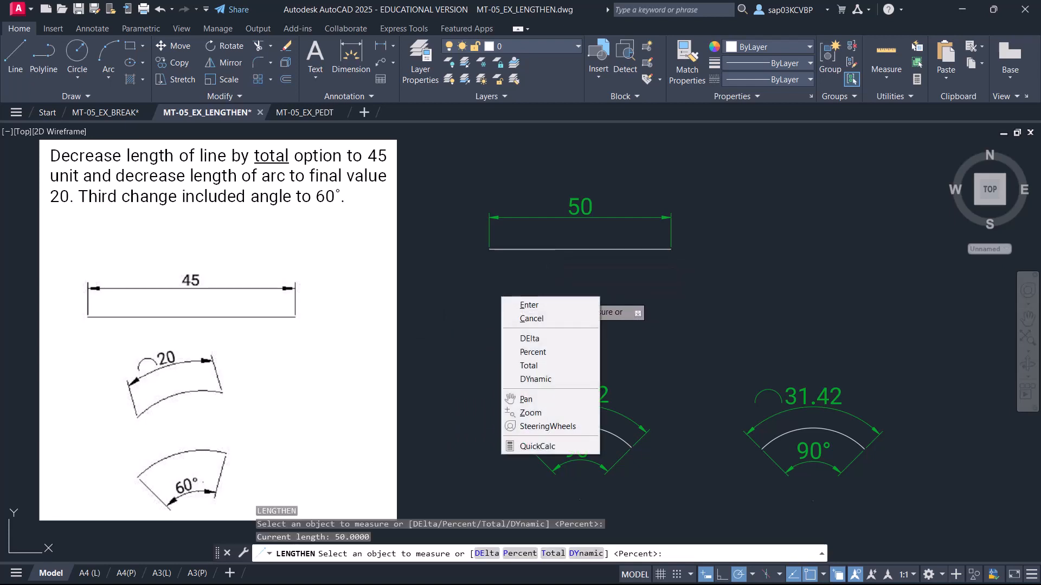
left_click(545, 367)
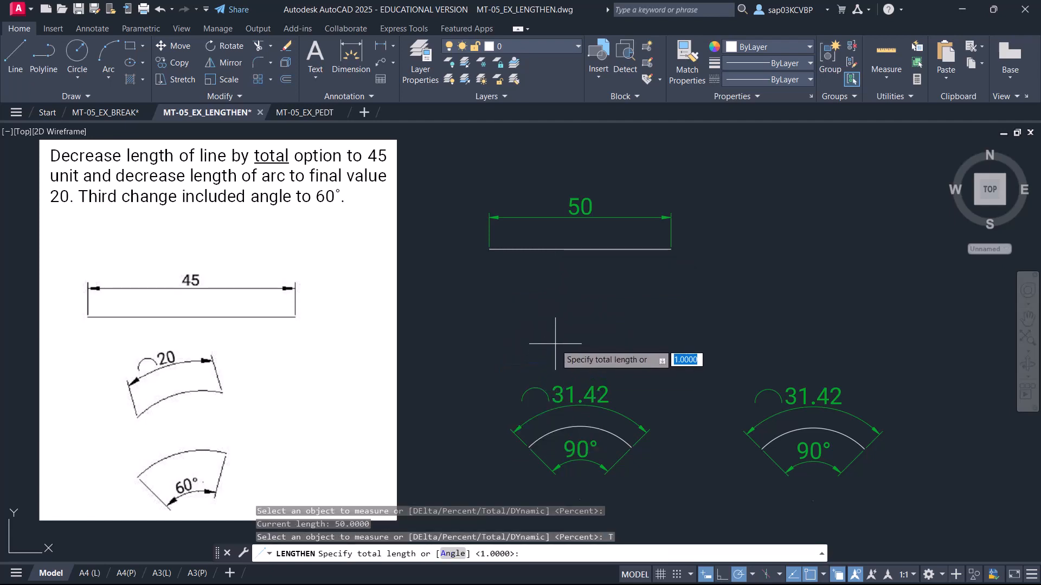
type("45")
key("Return")
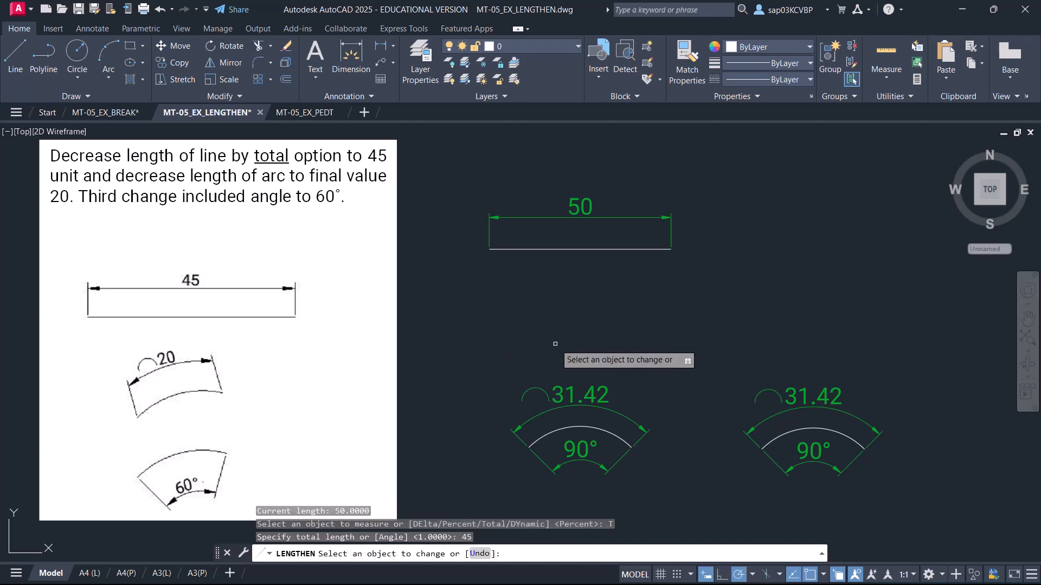
left_click(628, 249)
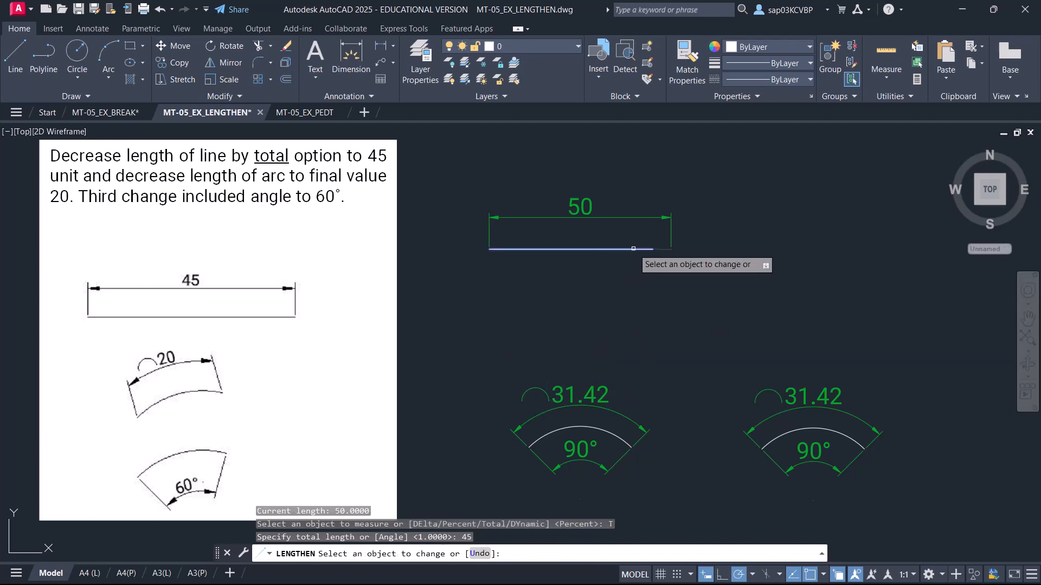
key("Return")
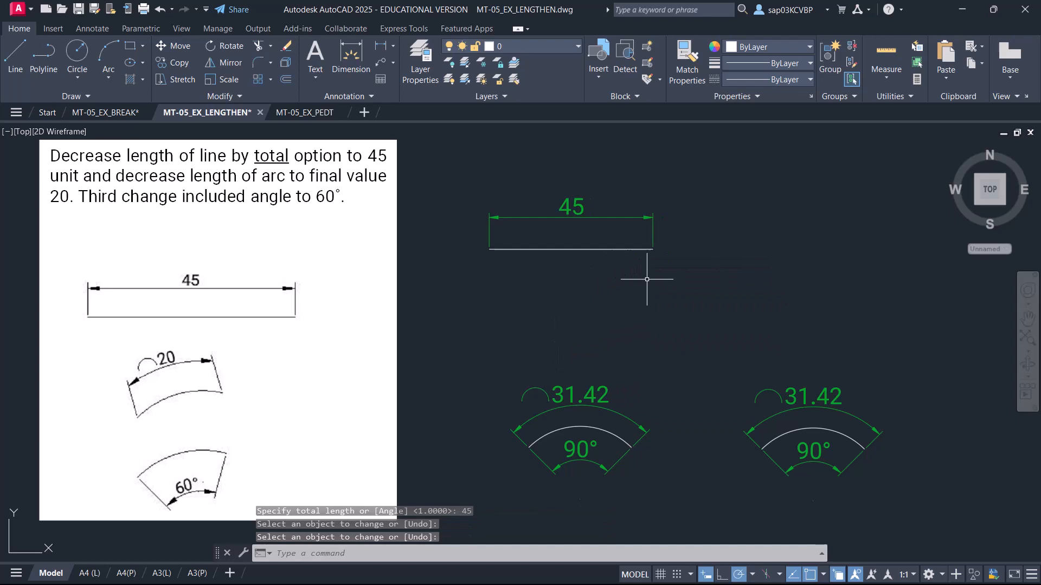
Step: Measure the left arc in the total exercise with Lengthen, and shorten its right end to a total length of 20
left_click(221, 96)
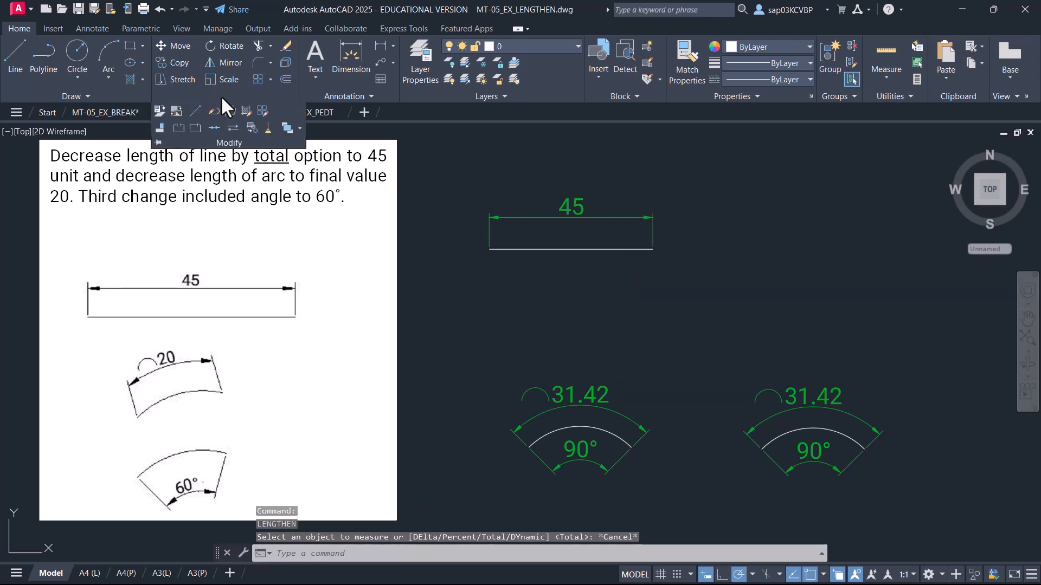
left_click(195, 110)
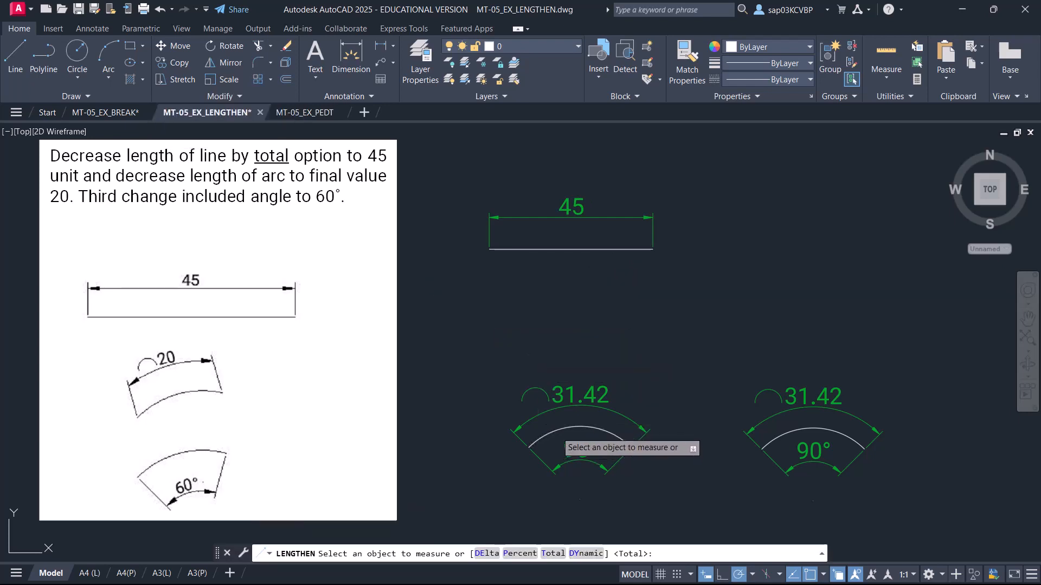
right_click(483, 309)
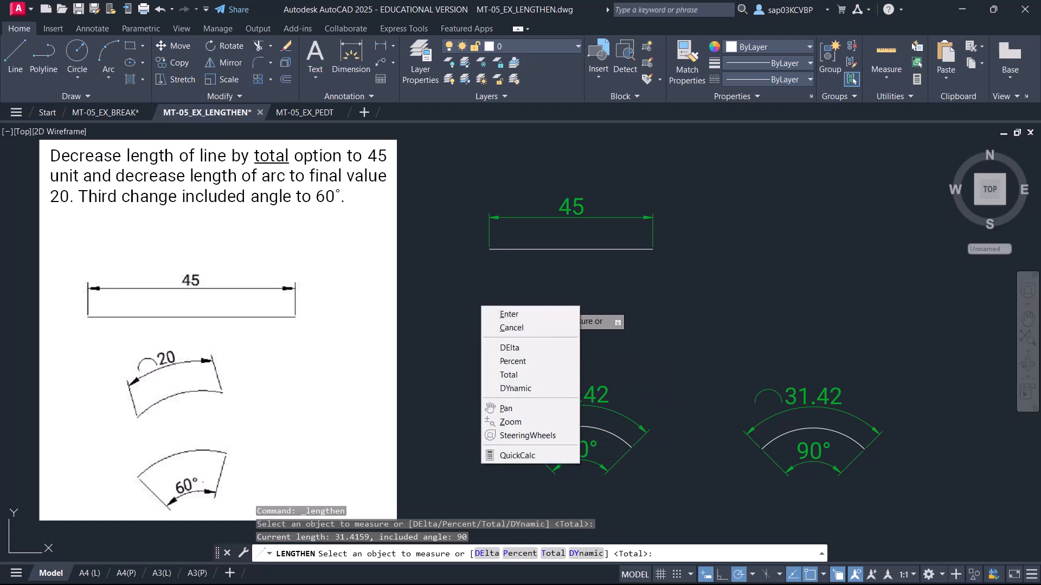
left_click(517, 374)
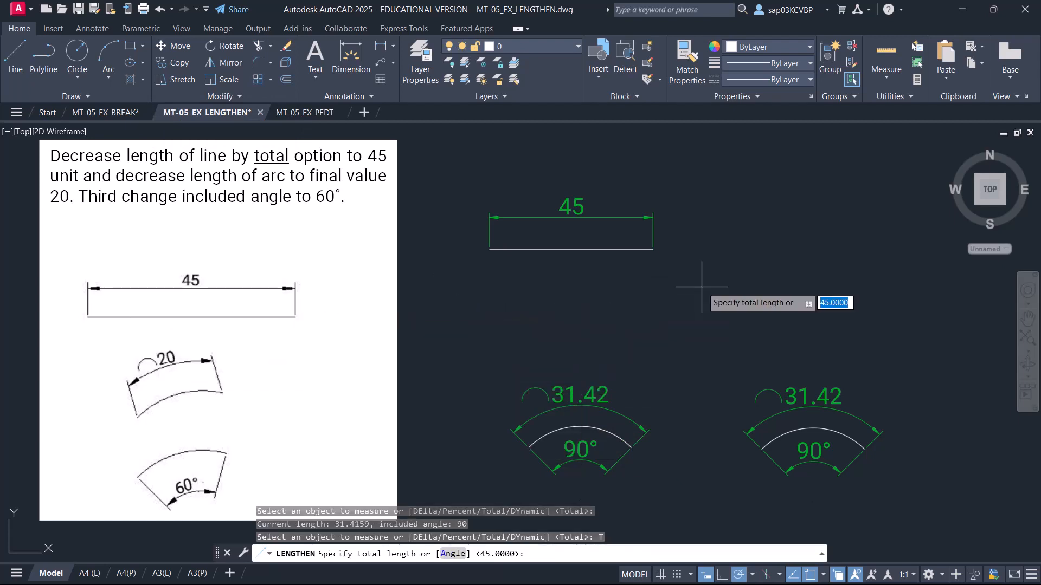
type("20")
key("Return")
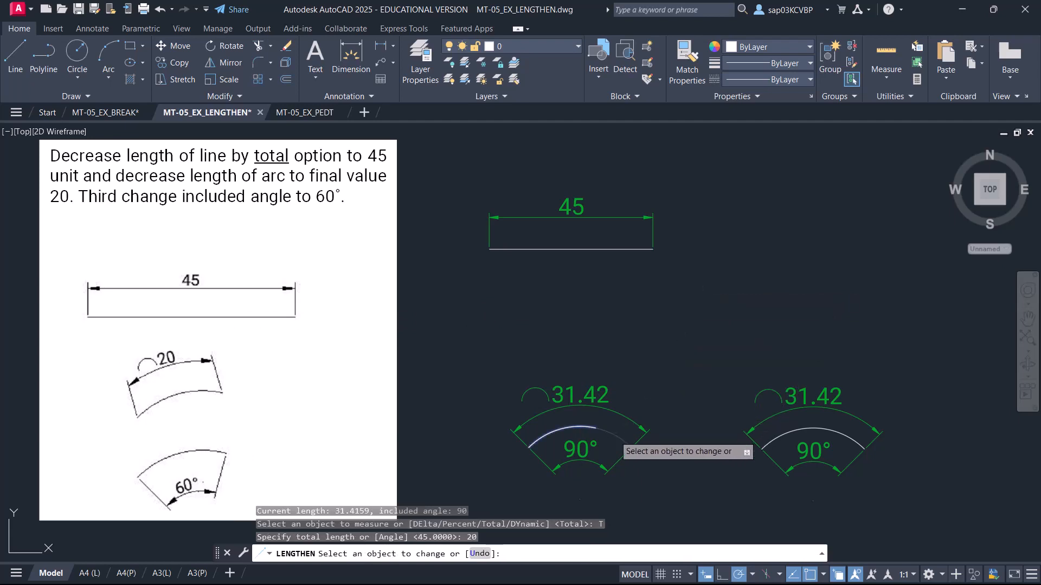
right_click(661, 342)
left_click(673, 349)
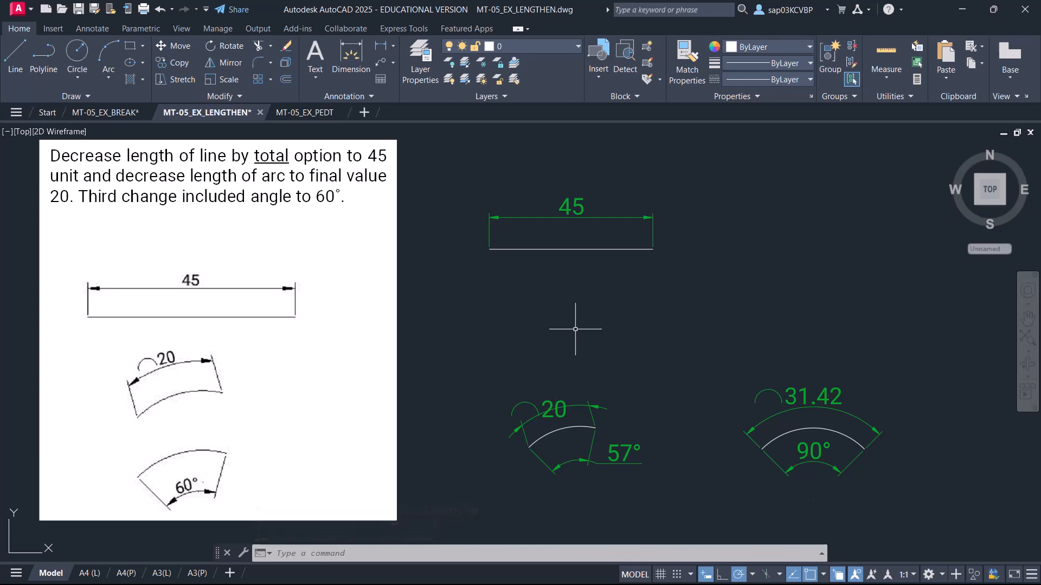
Step: Measure the right arc with Lengthen, and shorten its right end to a total angle of 60 degrees
key("Return")
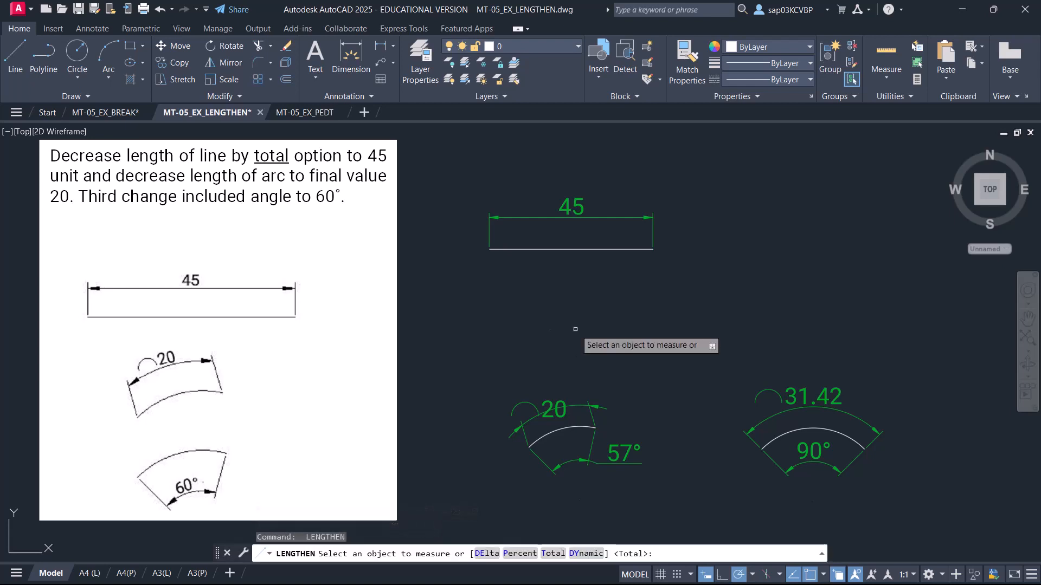
left_click(790, 432)
right_click(669, 331)
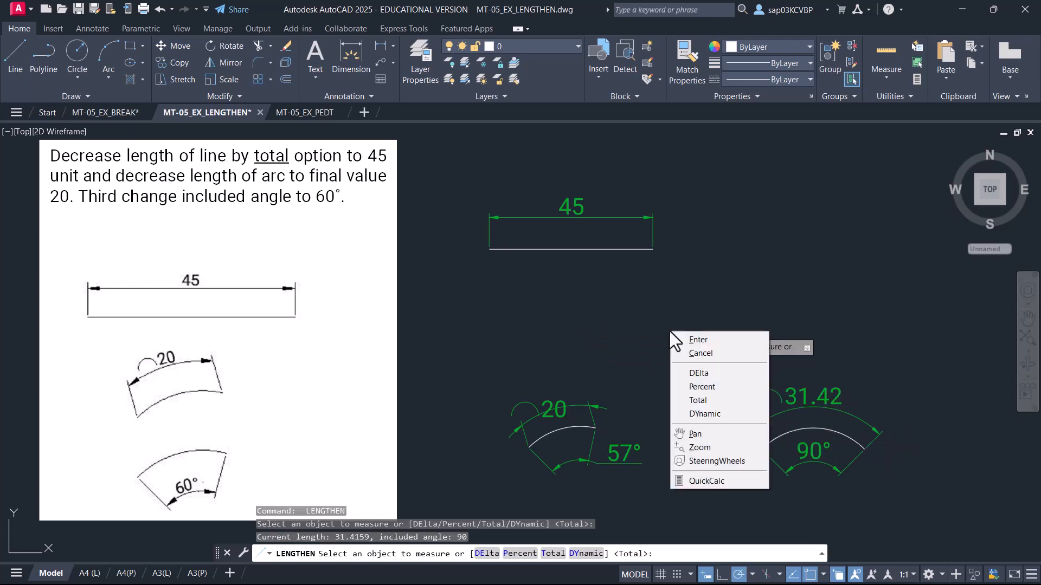
left_click(710, 399)
right_click(582, 322)
left_click(646, 363)
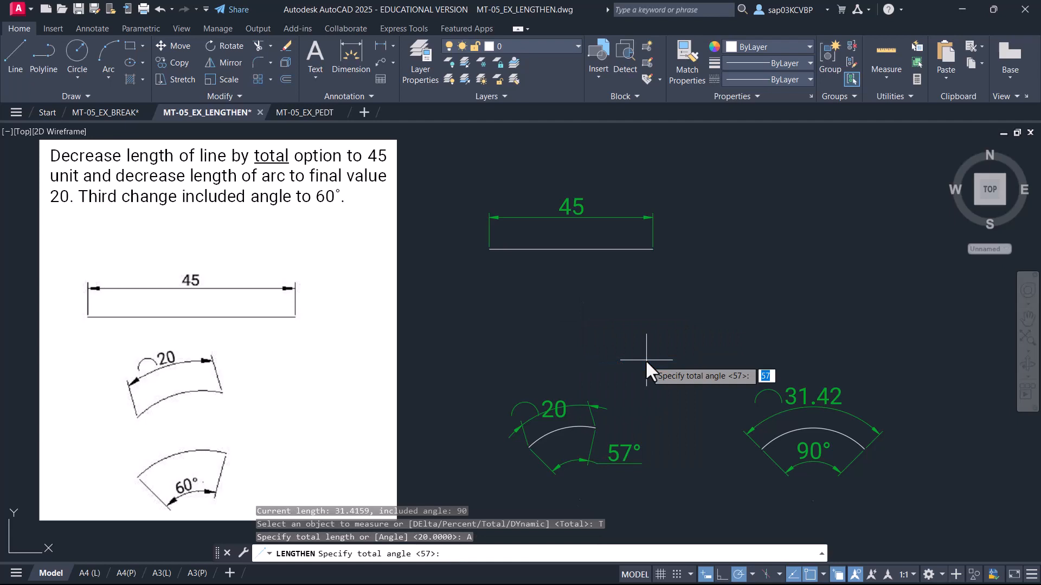
type("60")
key("Return")
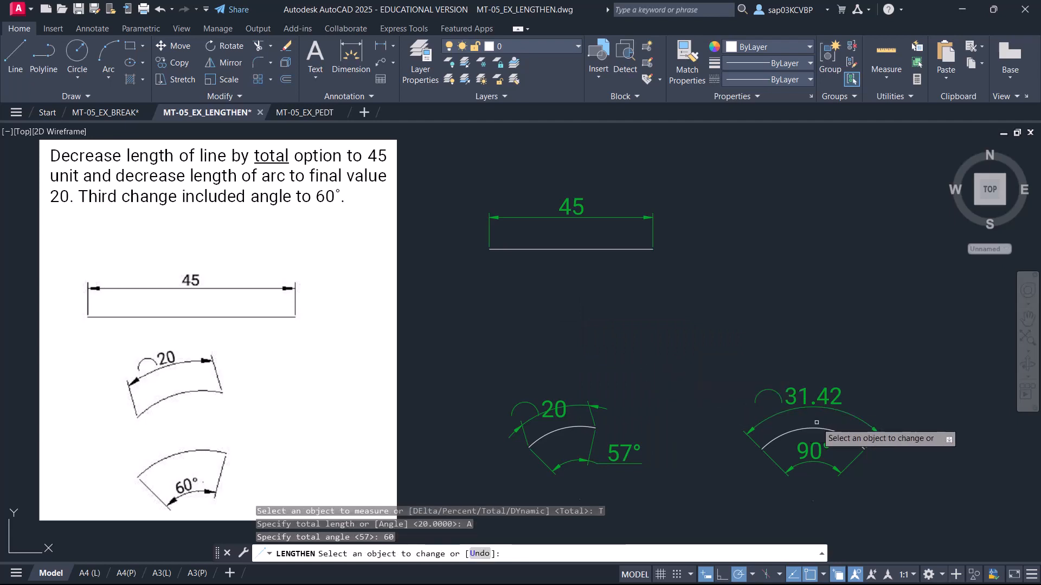
left_click(848, 438)
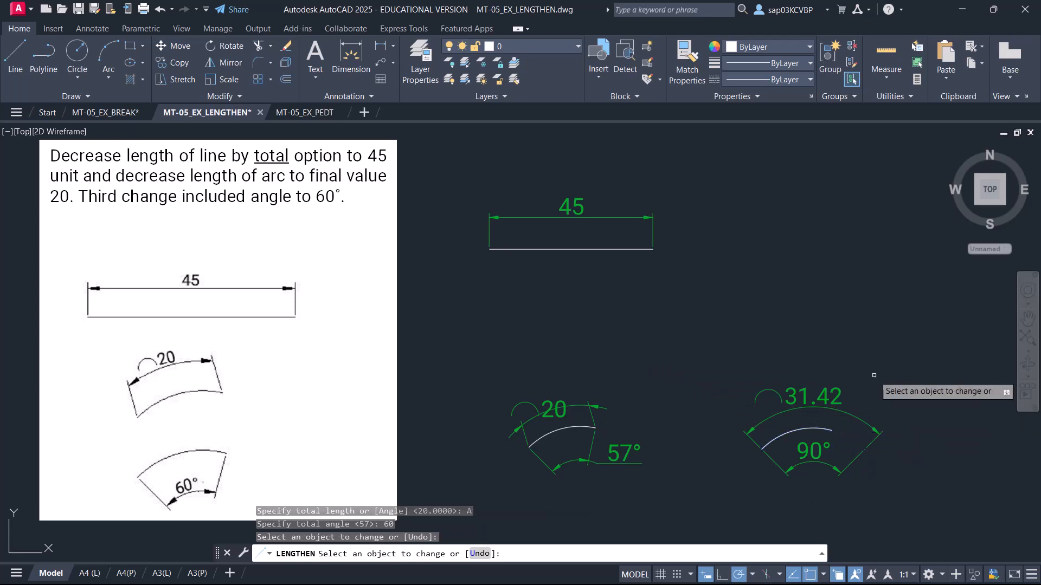
key("Return")
Step: Measure the line in the interactive exercise with Lengthen, and shorten its right end to the line's midpoint using the Dynamic option
middle_click_drag(762, 373, 757, 352)
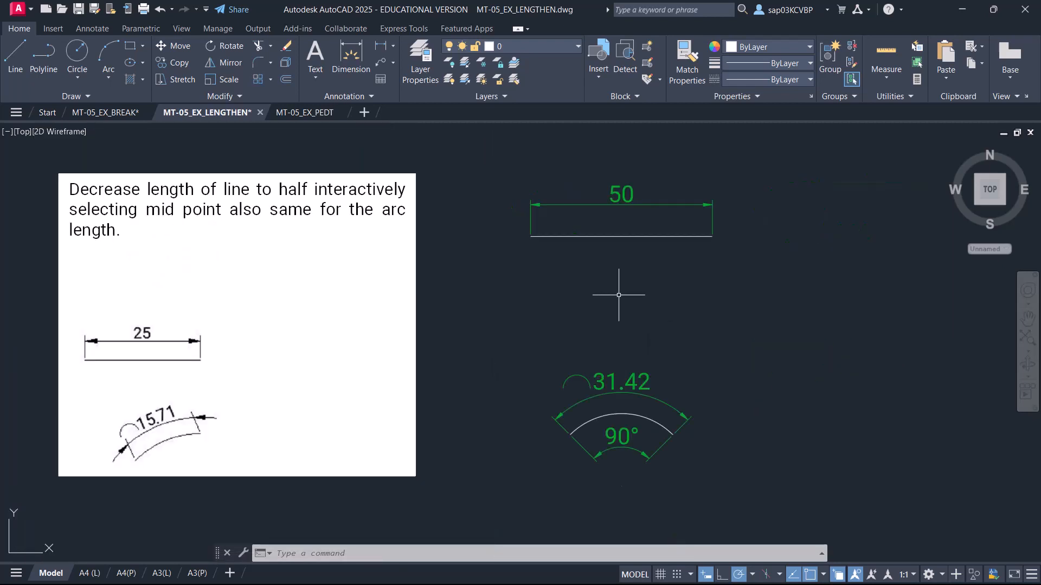
type("LEn")
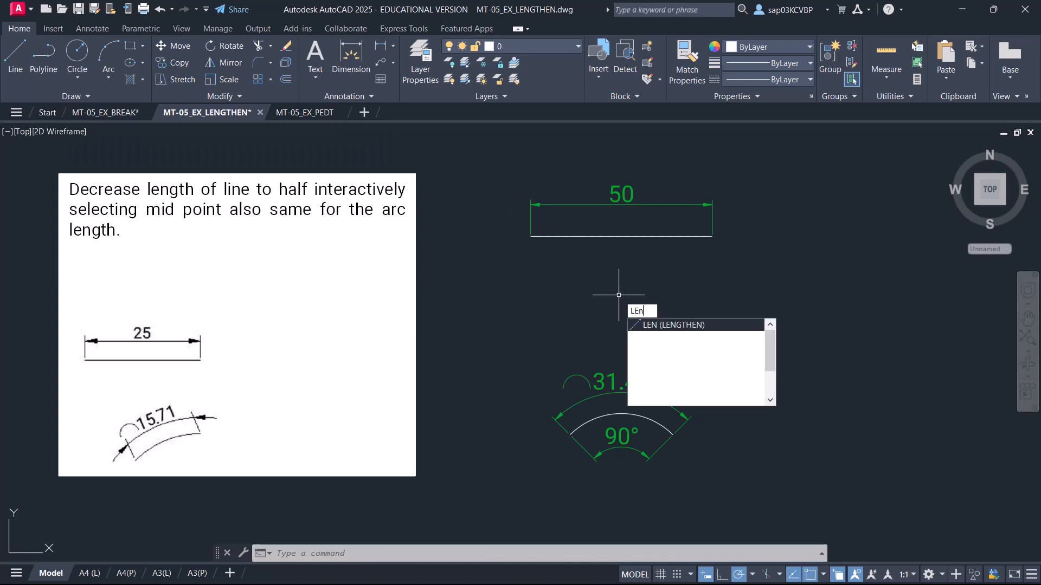
key("Return")
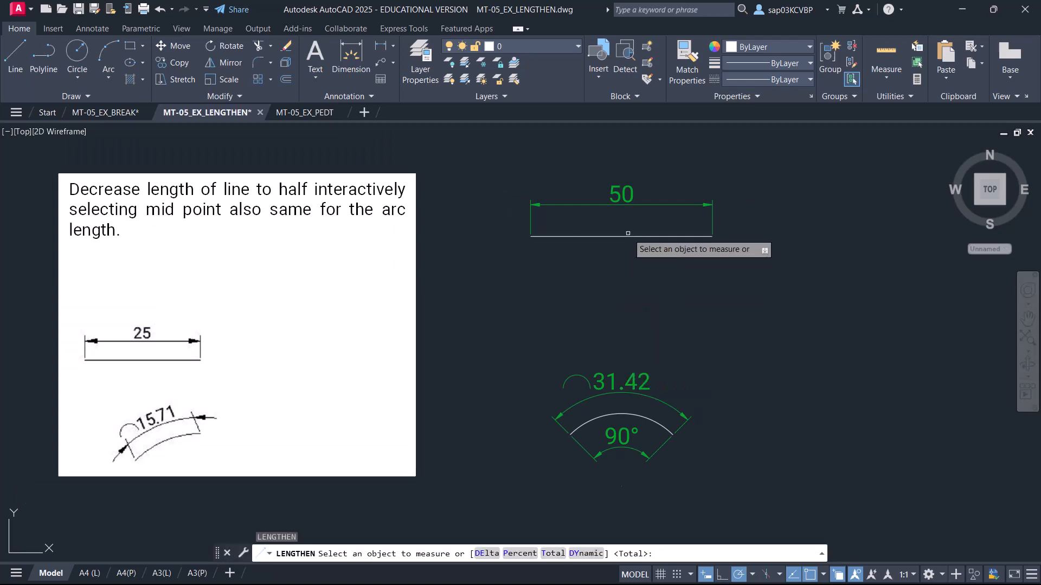
left_click(628, 233)
right_click(494, 271)
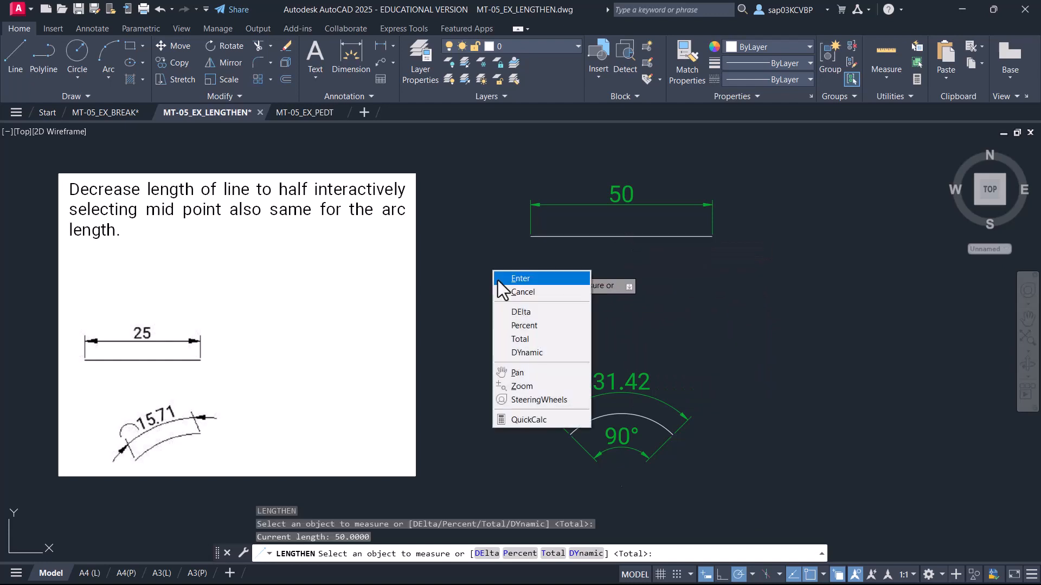
left_click(525, 352)
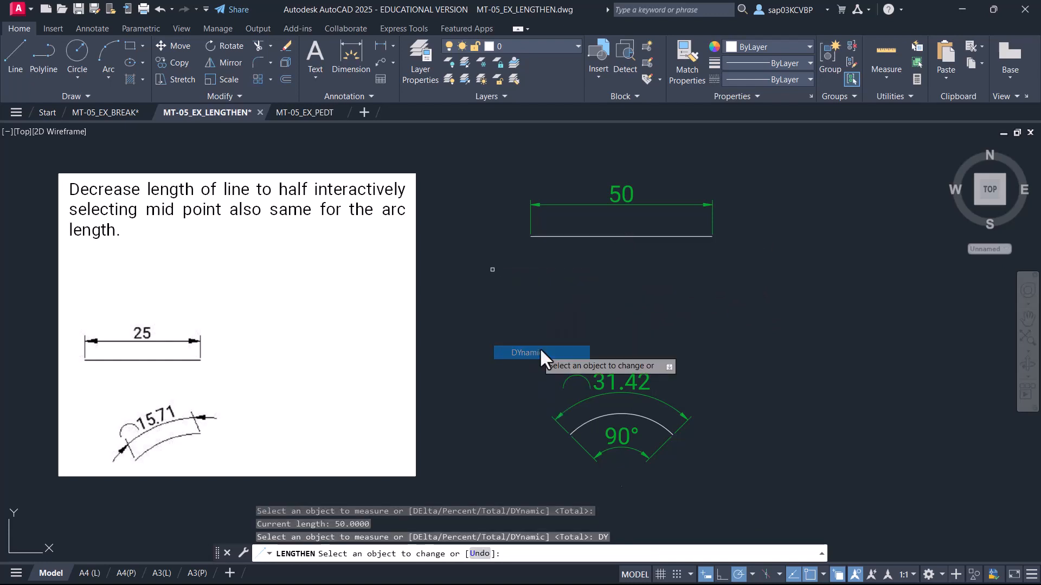
left_click(701, 235)
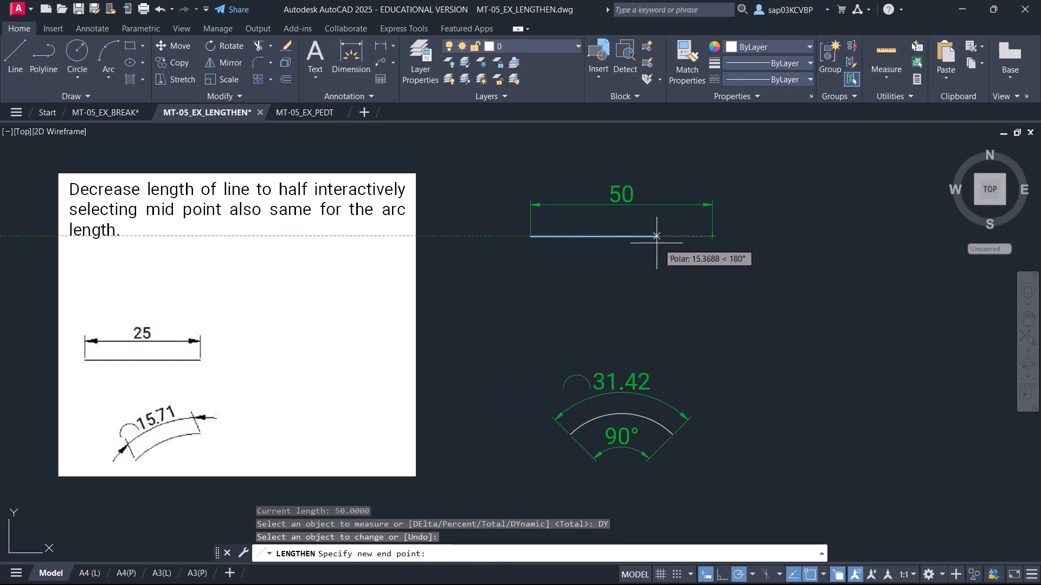
left_click(621, 236)
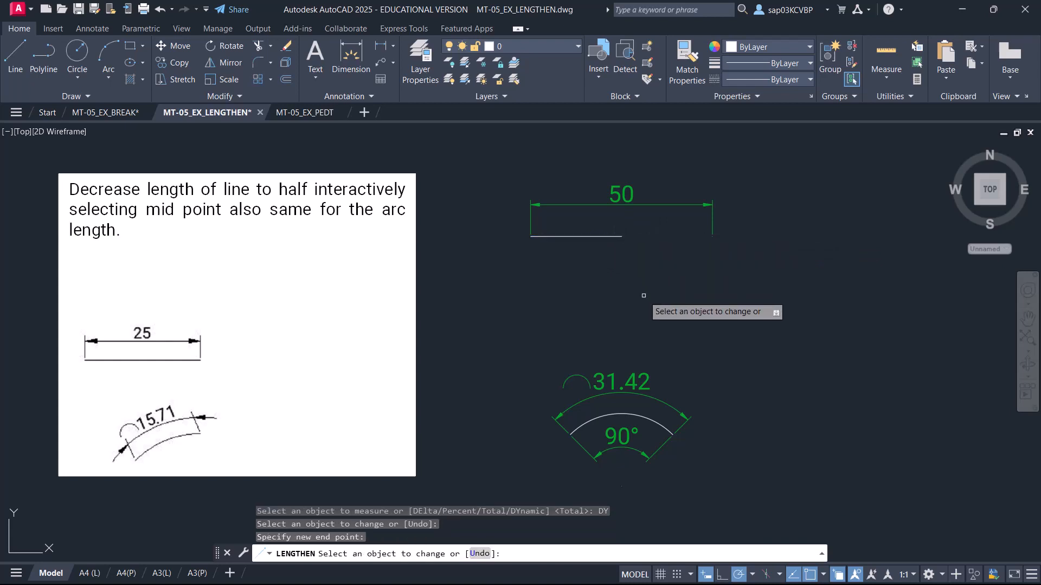
key("Return")
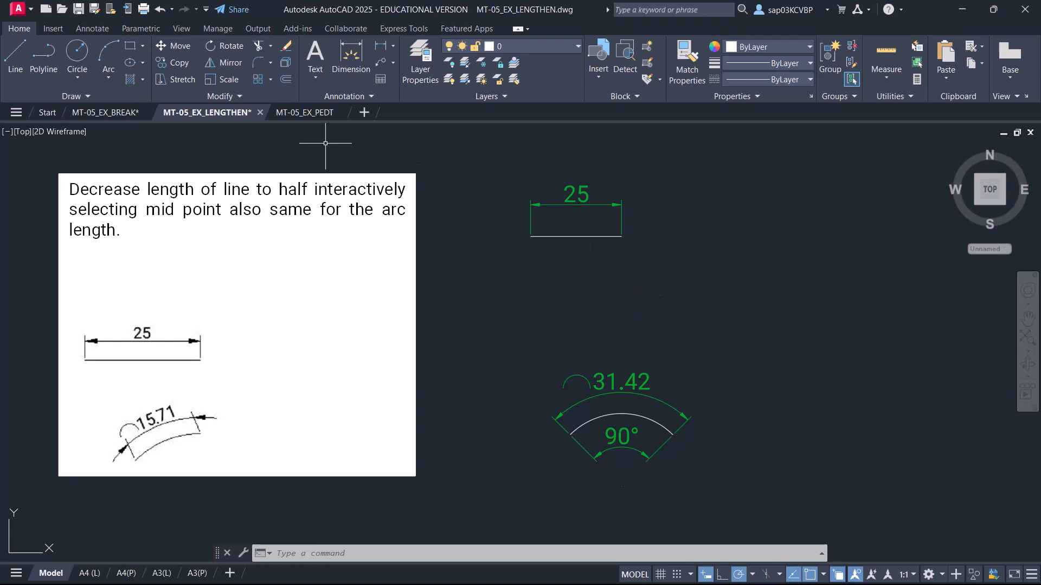
Step: Measure the arc in the interactive exercise with Lengthen, and shorten its right end to the arc's midpoint using the Dynamic option
left_click(220, 96)
left_click(197, 113)
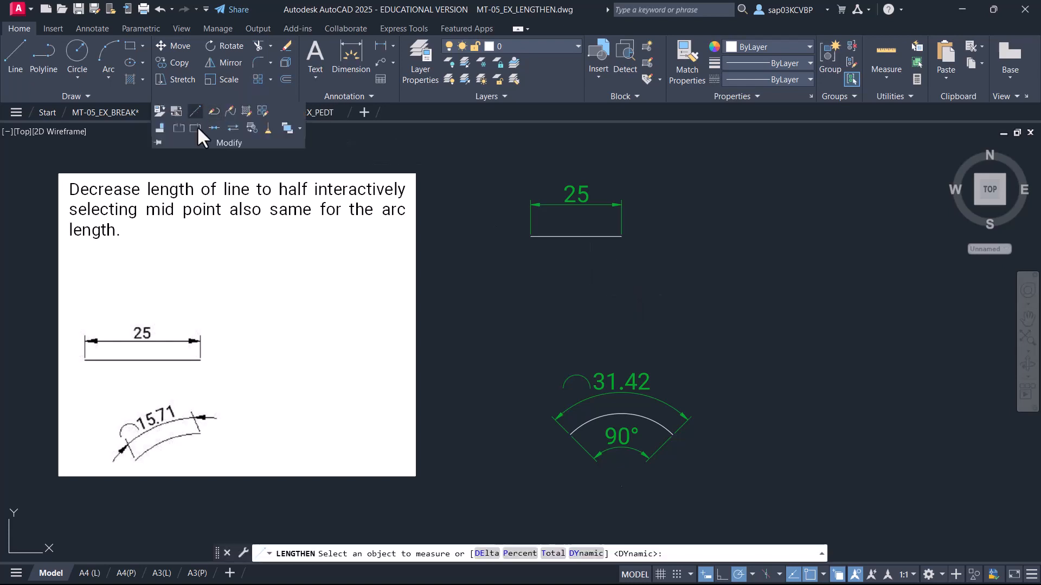
left_click(640, 414)
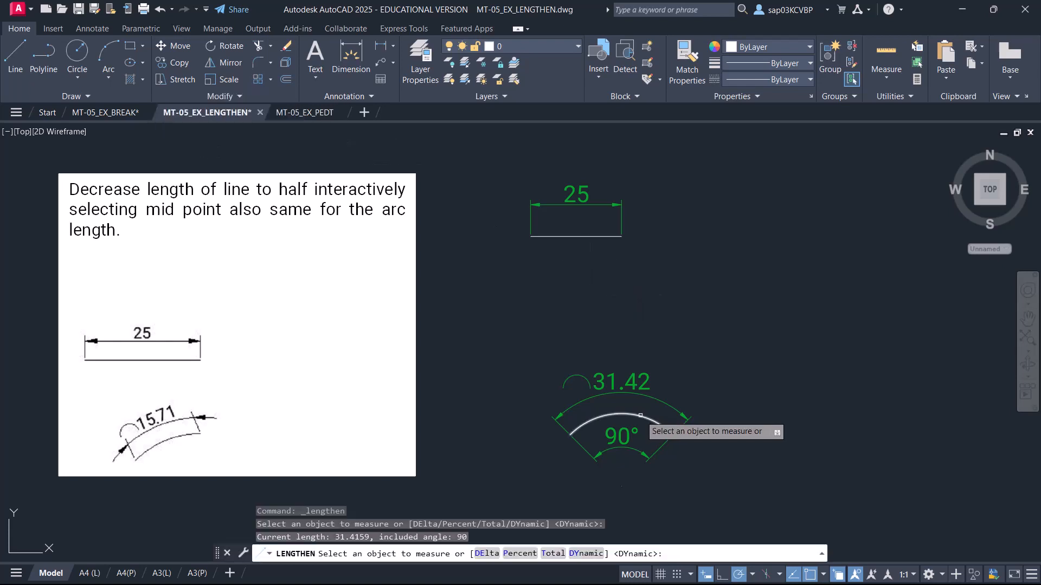
left_click(642, 415)
right_click(666, 322)
left_click(699, 403)
left_click(679, 418)
left_click(667, 429)
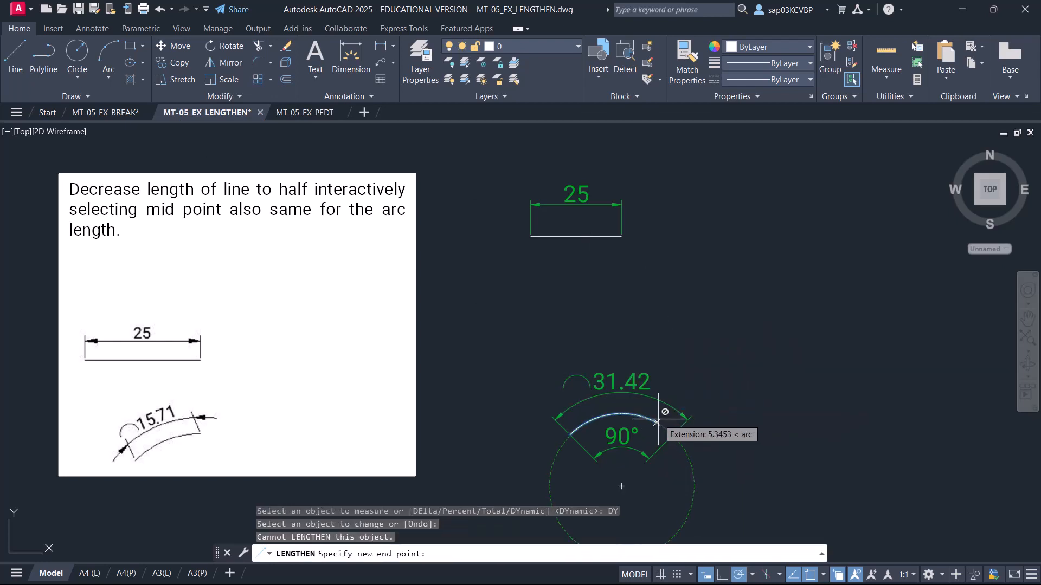
left_click(622, 414)
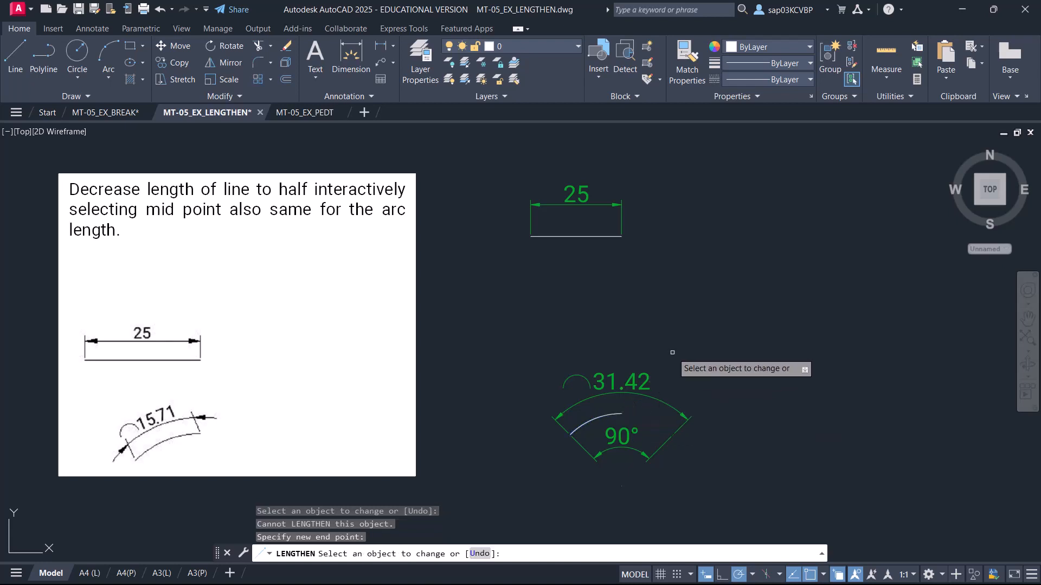
key("Return")
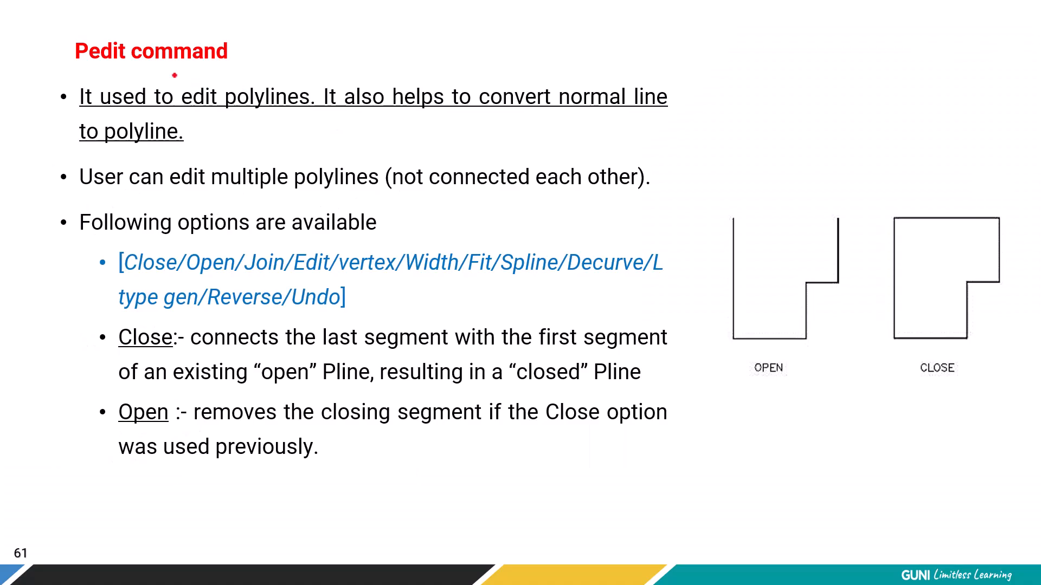
left_click_drag(128, 69, 220, 67)
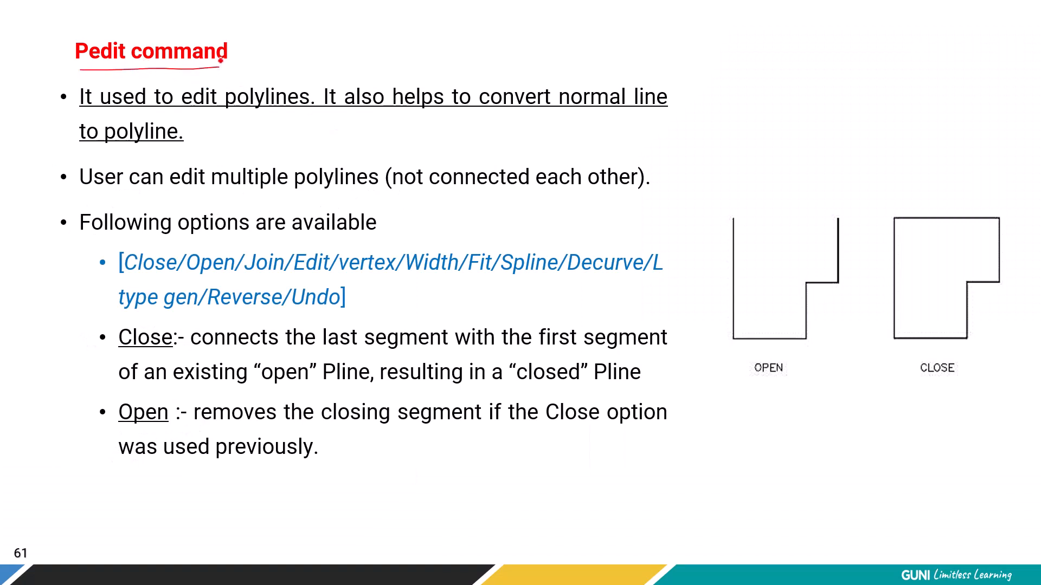
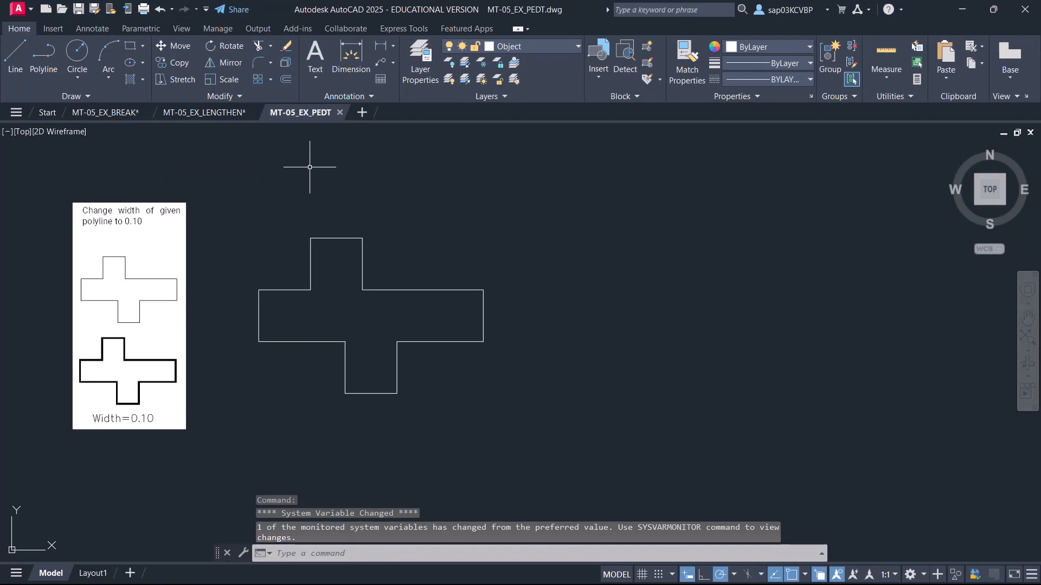
type("PE")
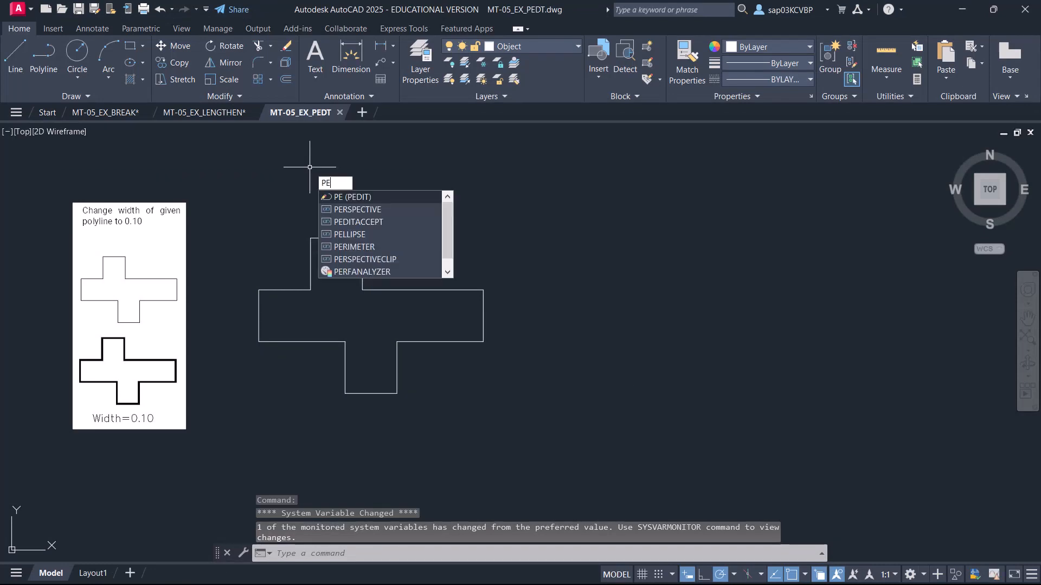
key("Return")
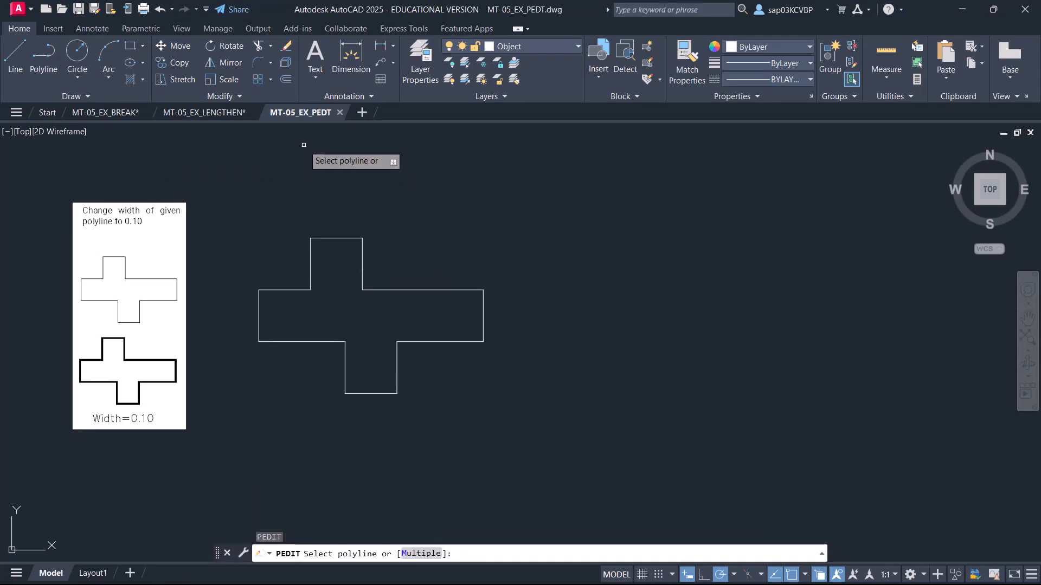
key("Escape")
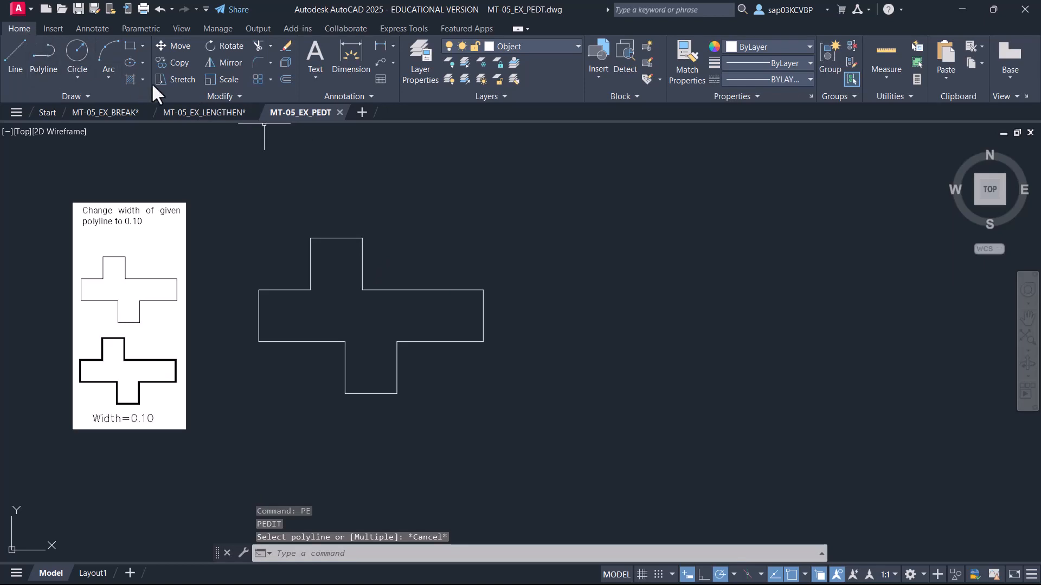
Step: Set the width of all segments of the closed cross-shaped polyline to 0.10 with Edit Polyline
left_click(223, 96)
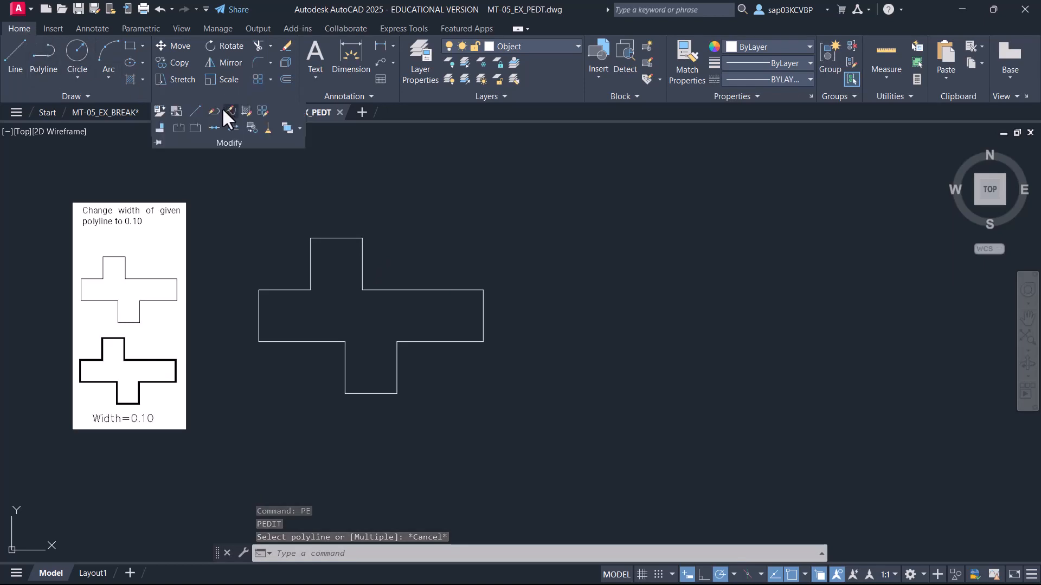
left_click(216, 116)
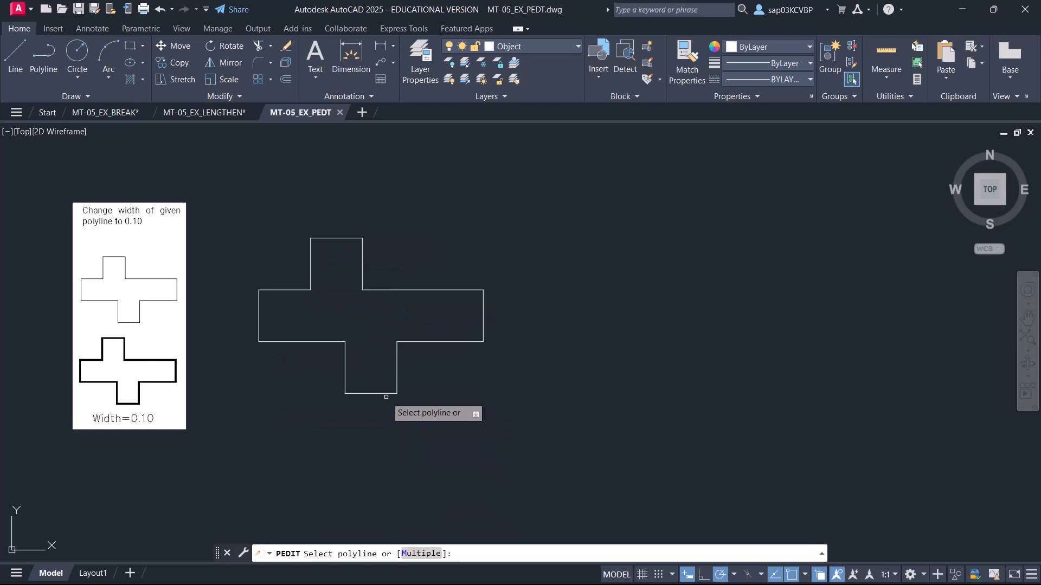
left_click(382, 394)
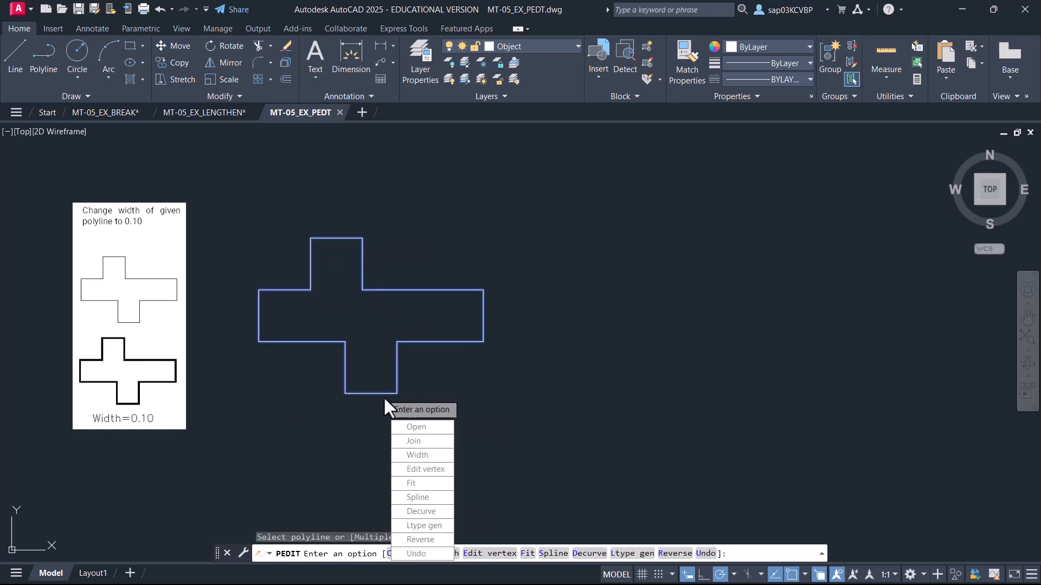
left_click(422, 458)
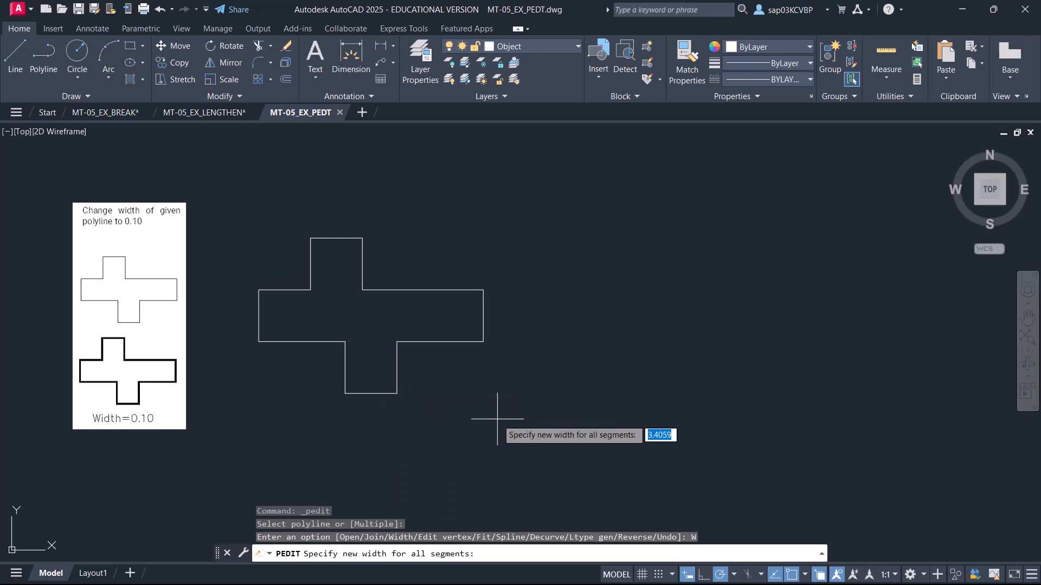
type("0.10")
key("Return")
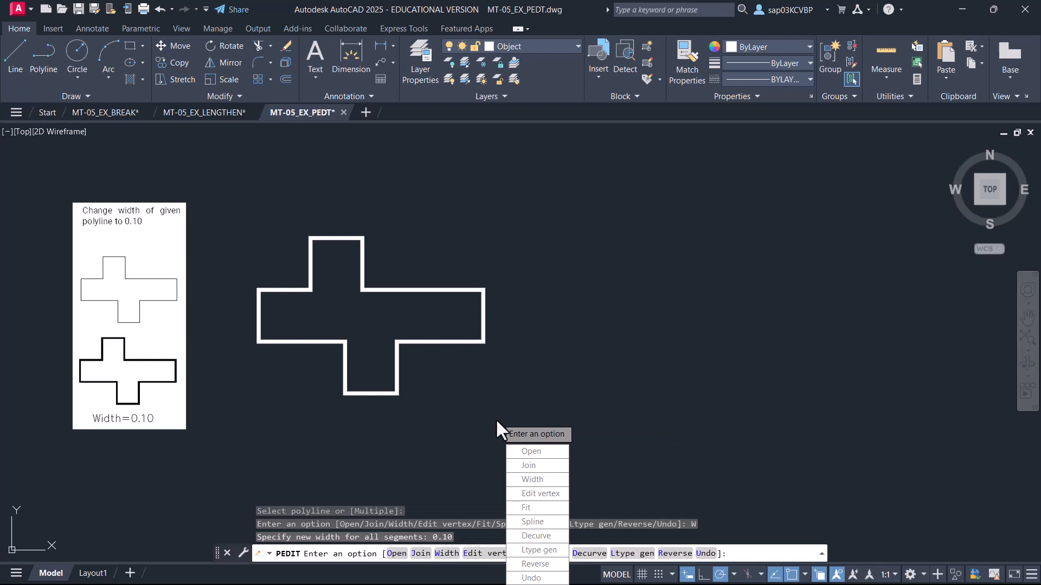
key("Return")
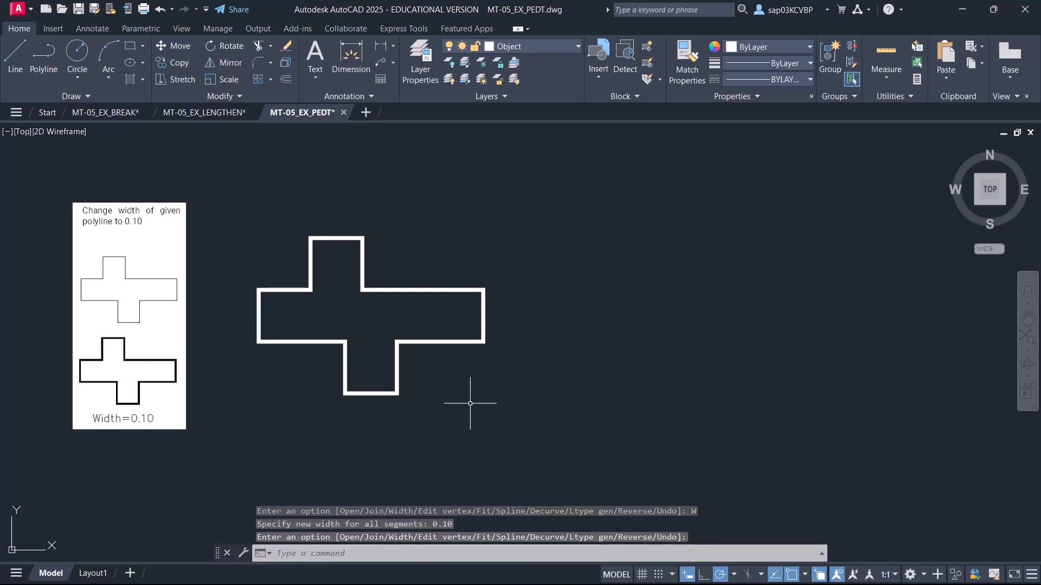
Step: Convert the lower-left base line of the stepped outline to a polyline with PEDIT, and join all the outline's segments to it
scroll(470, 404, "down", 2)
middle_click_drag(464, 406, 460, 360)
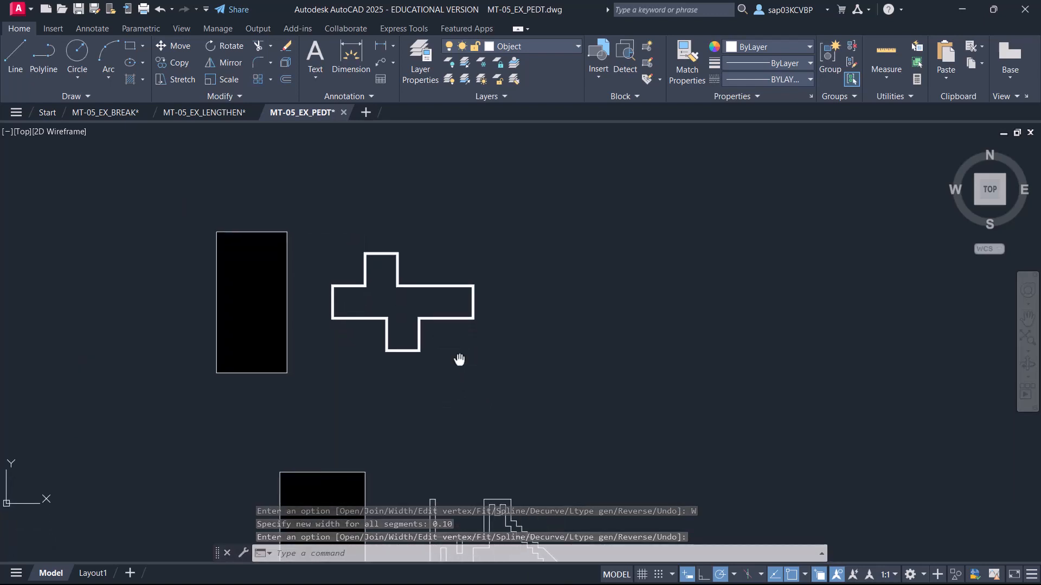
scroll(319, 288, "up", 2)
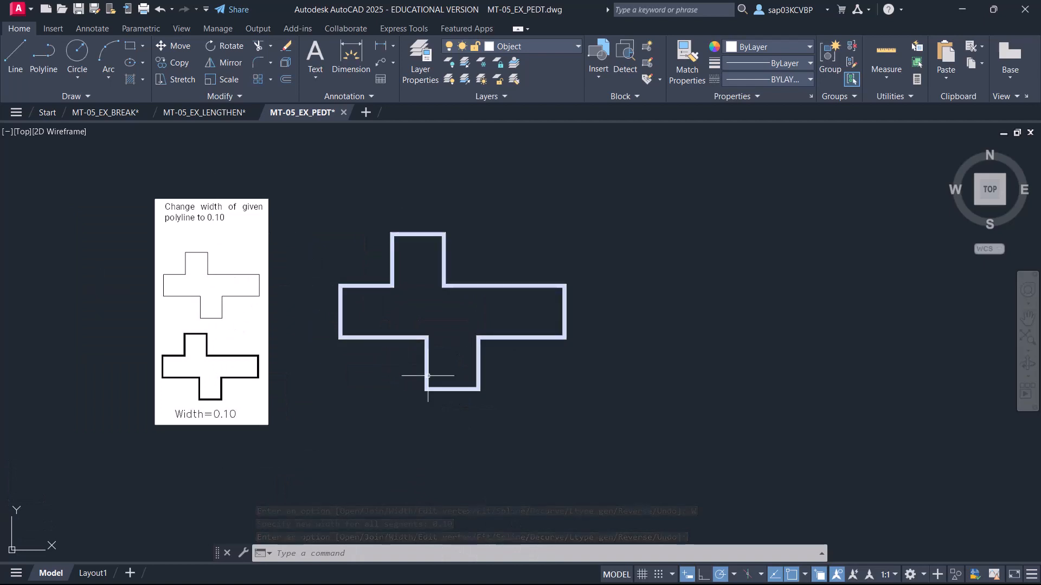
middle_click_drag(450, 396, 452, 254)
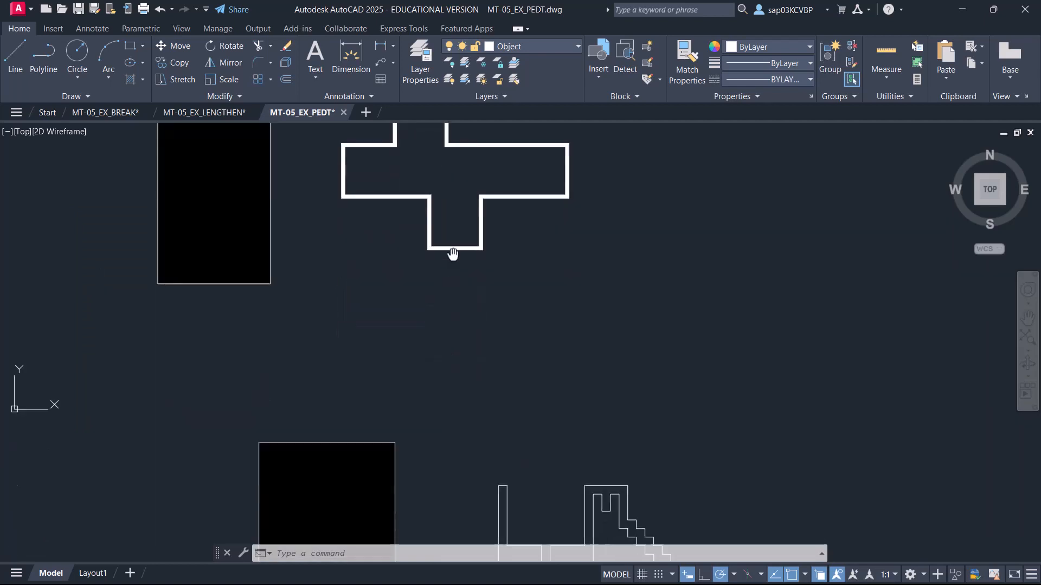
middle_click_drag(501, 461, 449, 239)
scroll(437, 355, "up", 2)
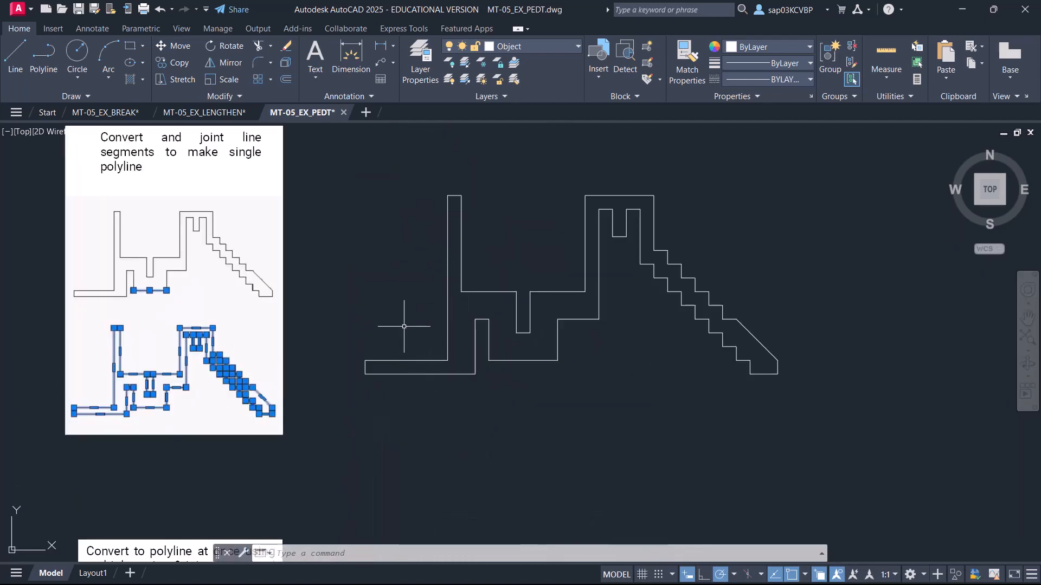
middle_click_drag(404, 326, 404, 372)
type("pe")
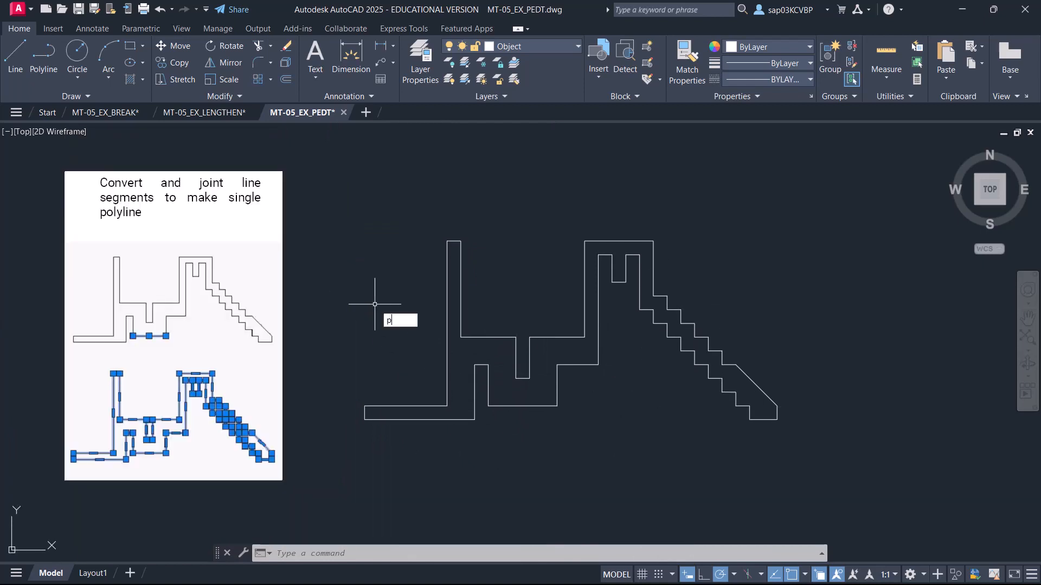
key("Return")
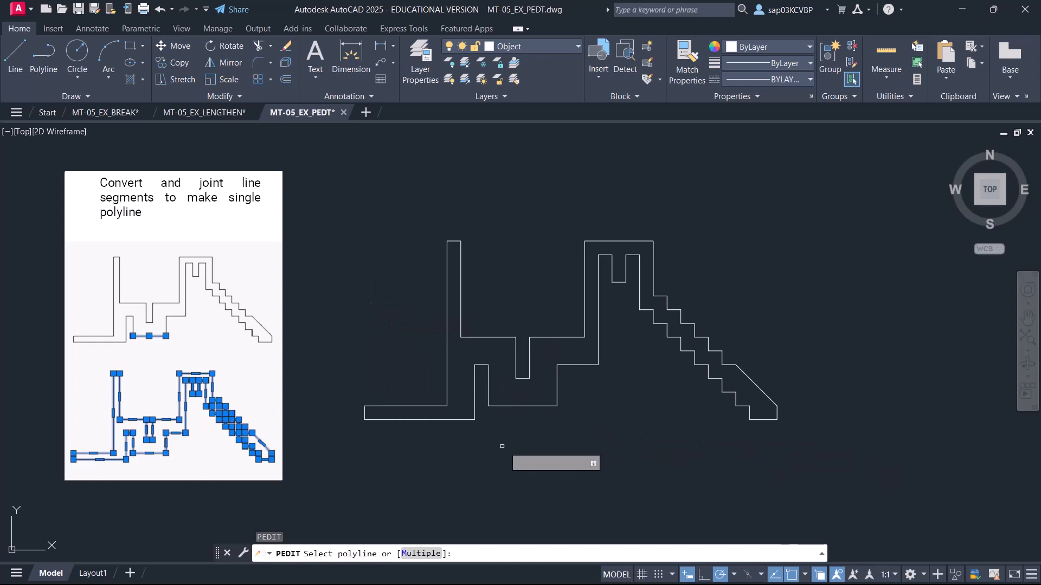
left_click(434, 419)
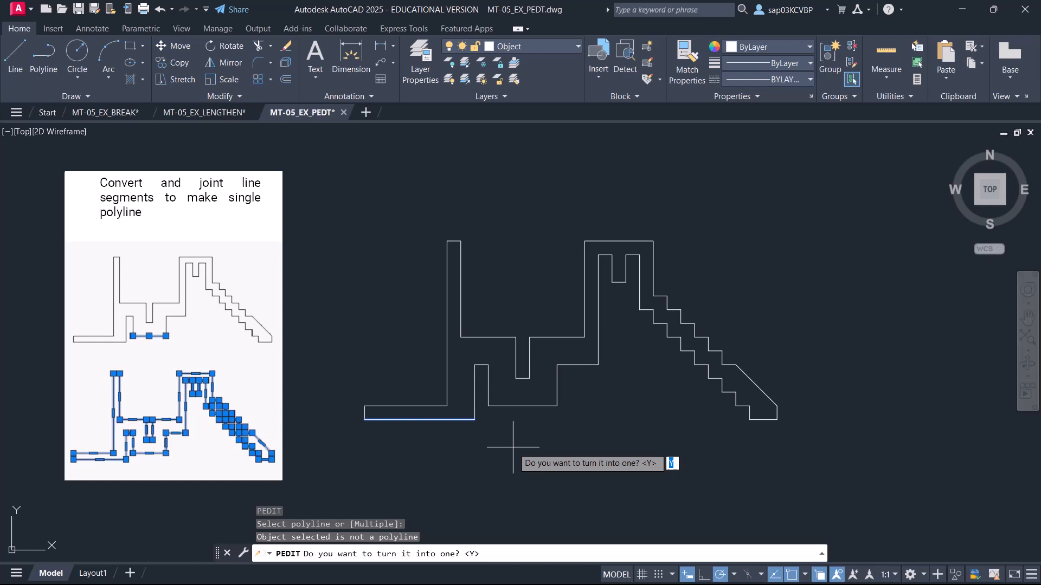
key("Return")
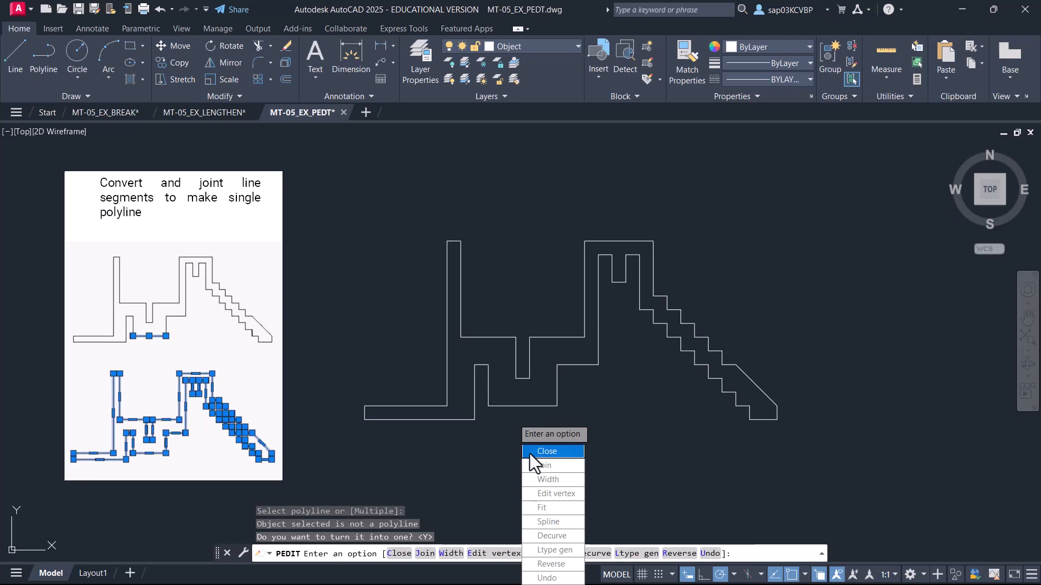
left_click(546, 465)
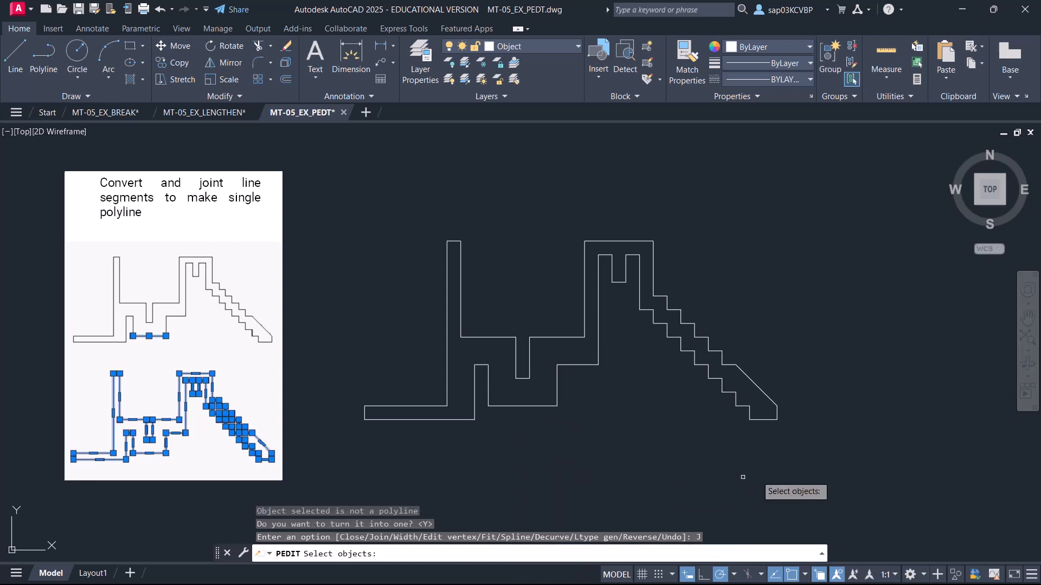
left_click(832, 469)
left_click(324, 203)
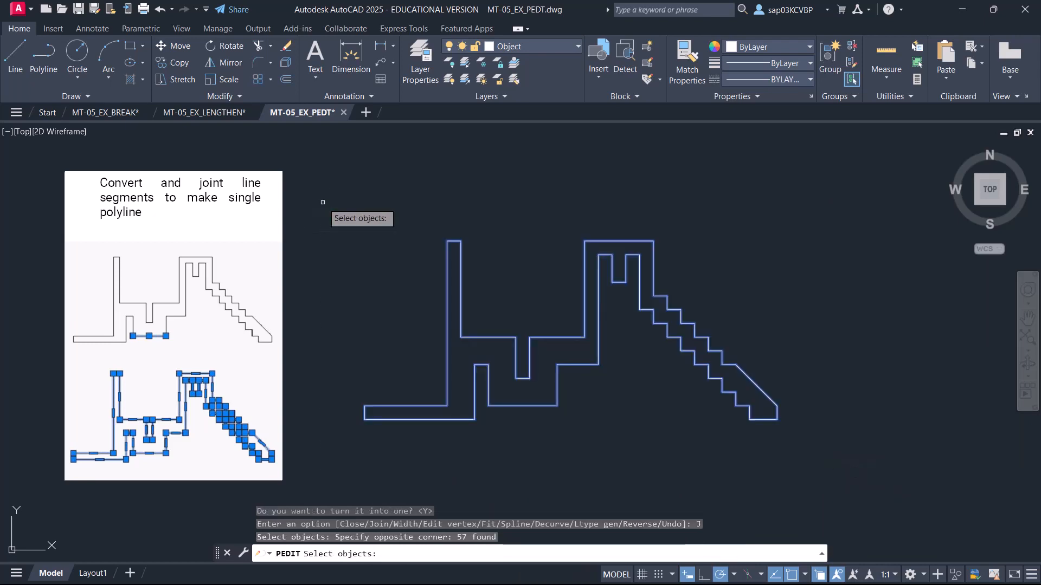
key("Return")
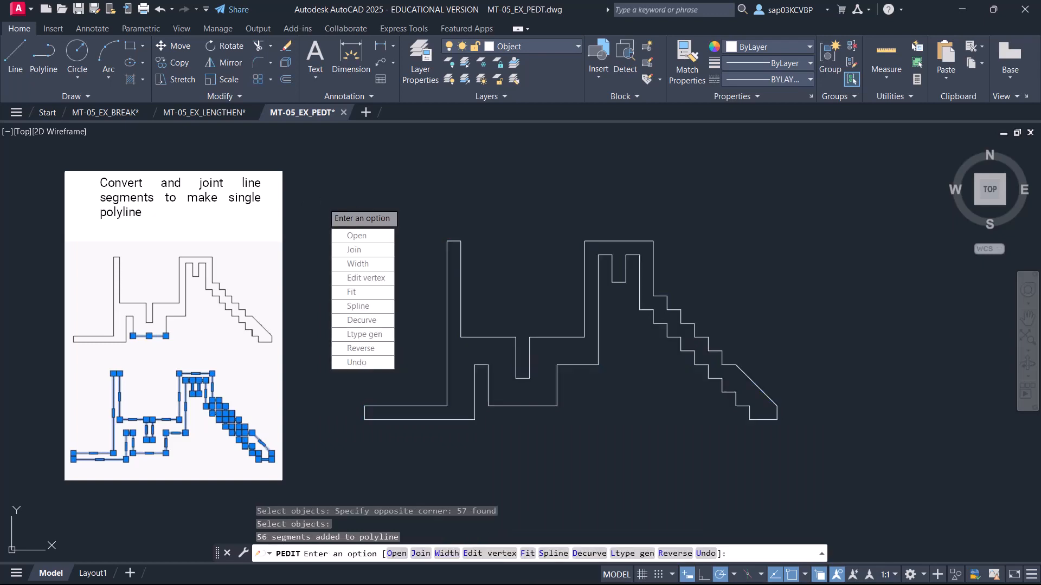
key("Return")
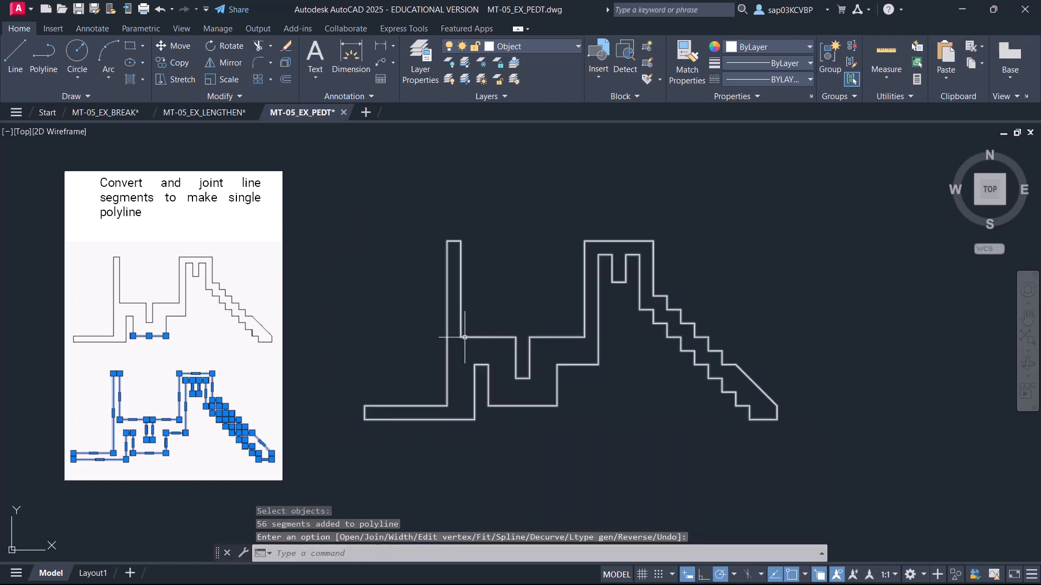
Step: Inspect the properties of the joined stepped outline, and clear the selection
left_click(471, 337)
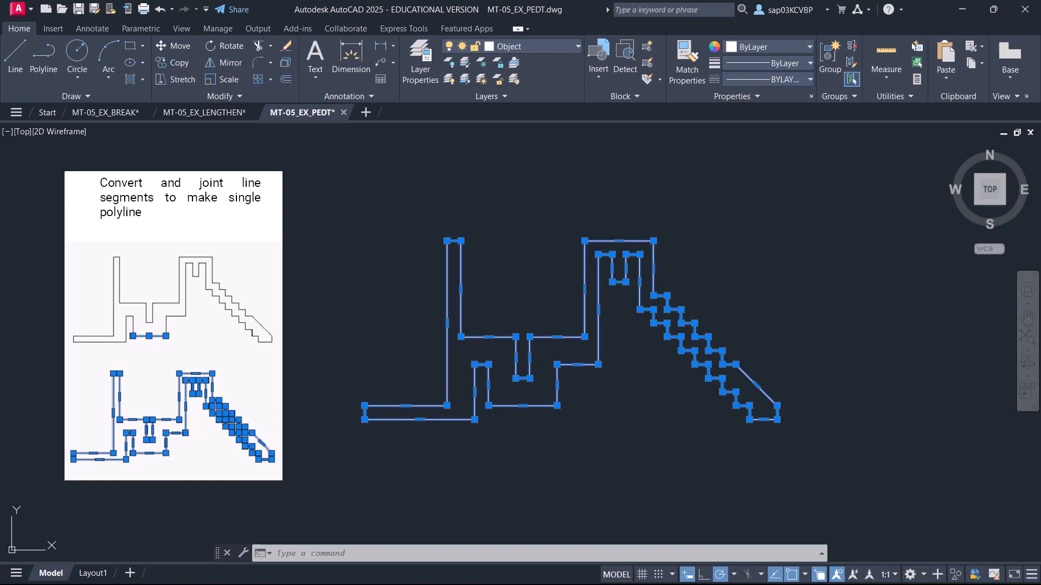
key("ctrl+1")
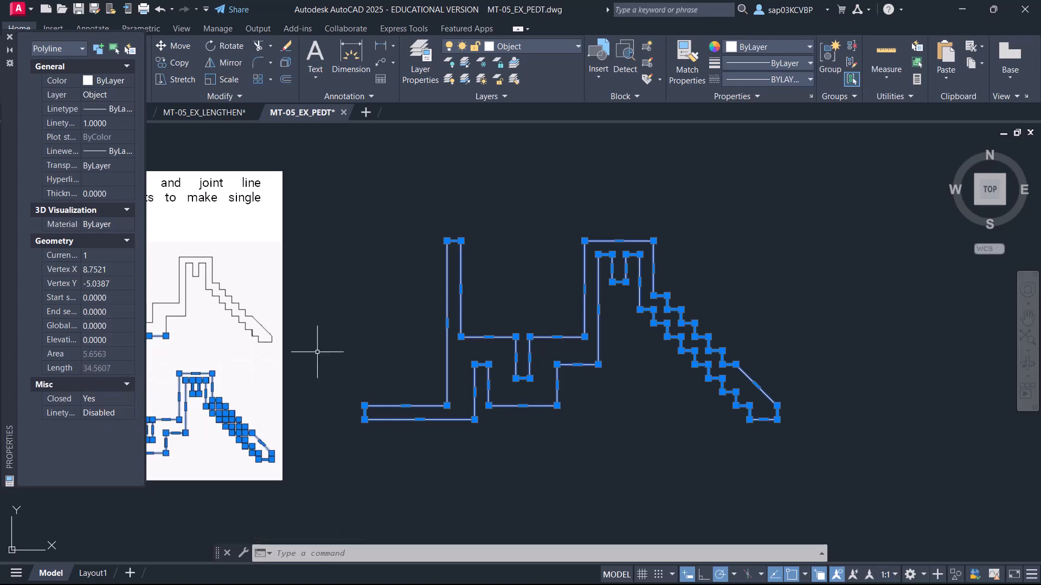
key("Escape")
left_click(405, 332)
left_click(369, 296)
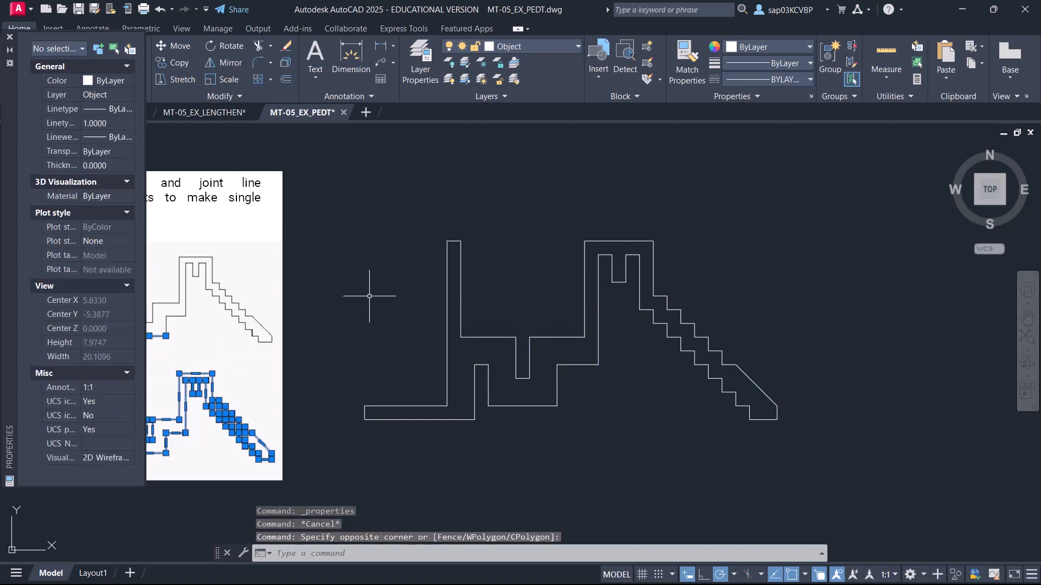
Step: Undo the polyline join of the stepped outline, and select all its separate lines to inspect their properties
key("ctrl+z")
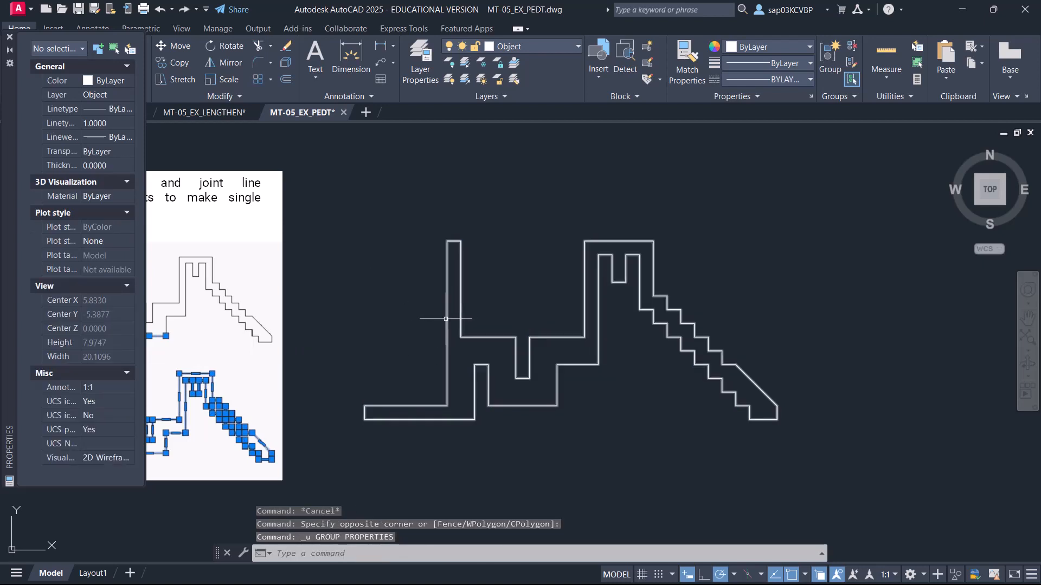
key("ctrl+z")
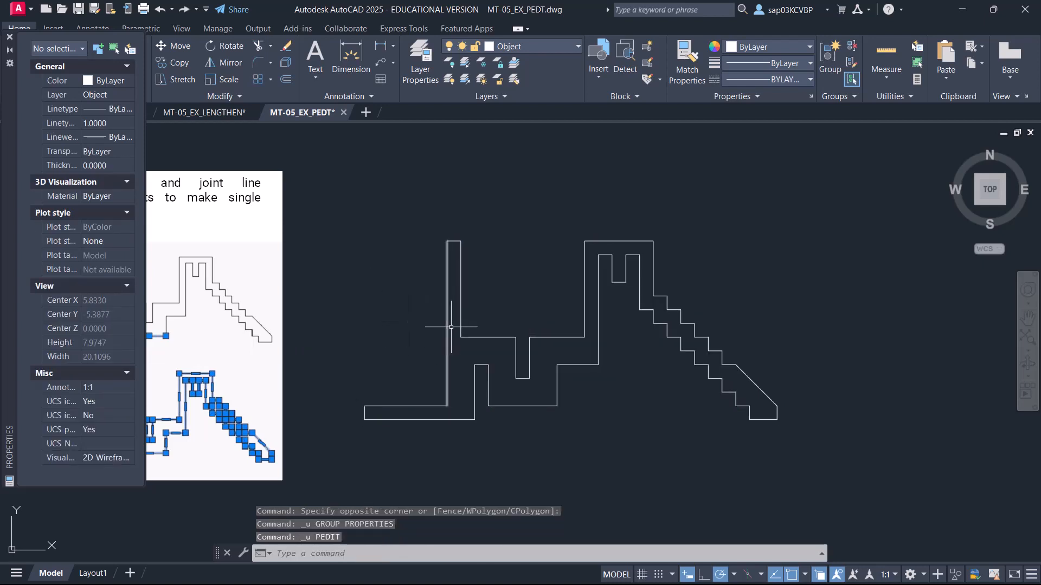
left_click(820, 470)
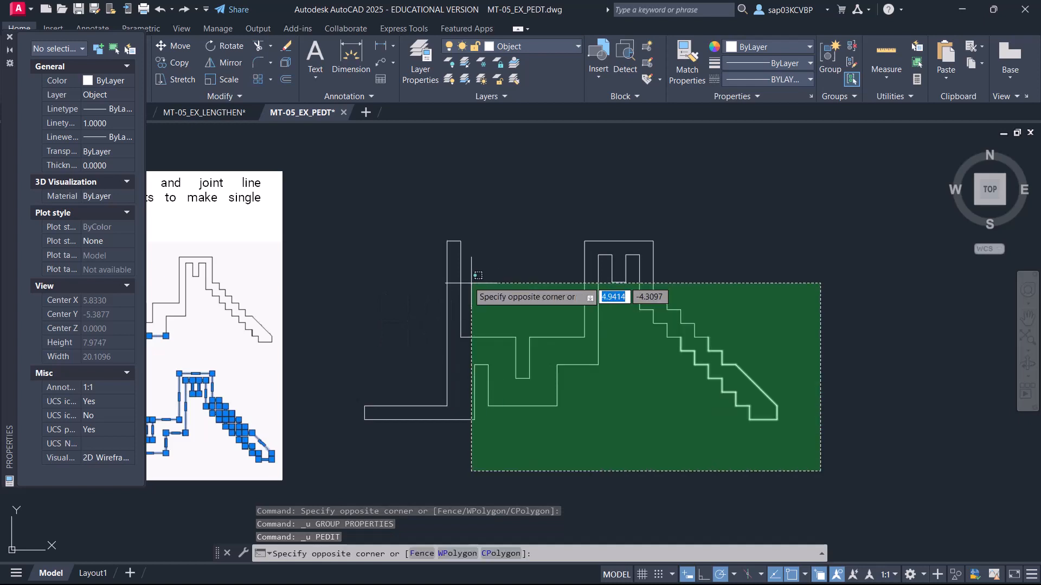
left_click(349, 193)
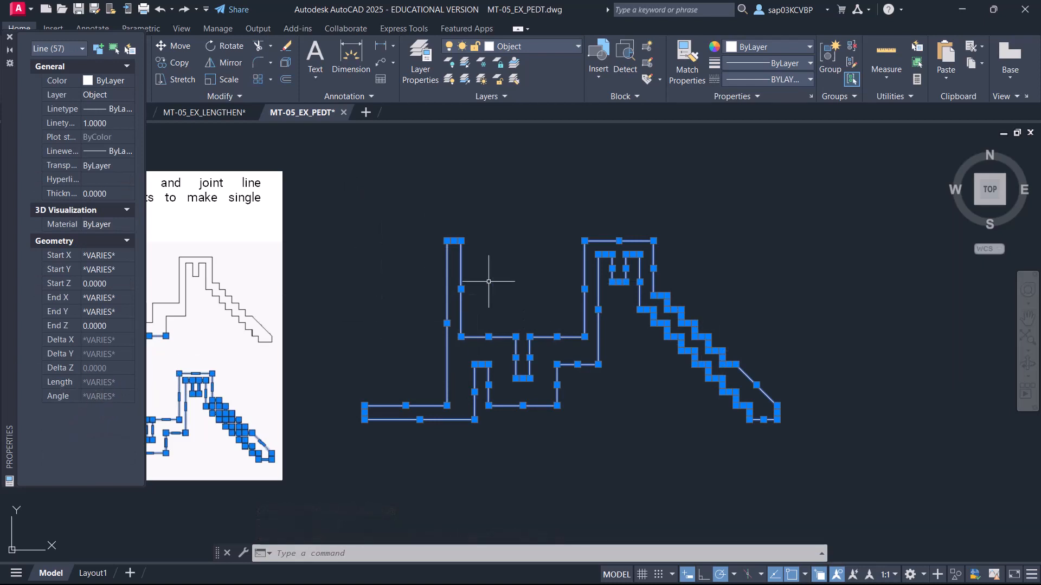
Step: Redo the polyline join of the stepped outline, and close the Properties palette after inspecting the polyline
key("Escape")
key("ctrl+y")
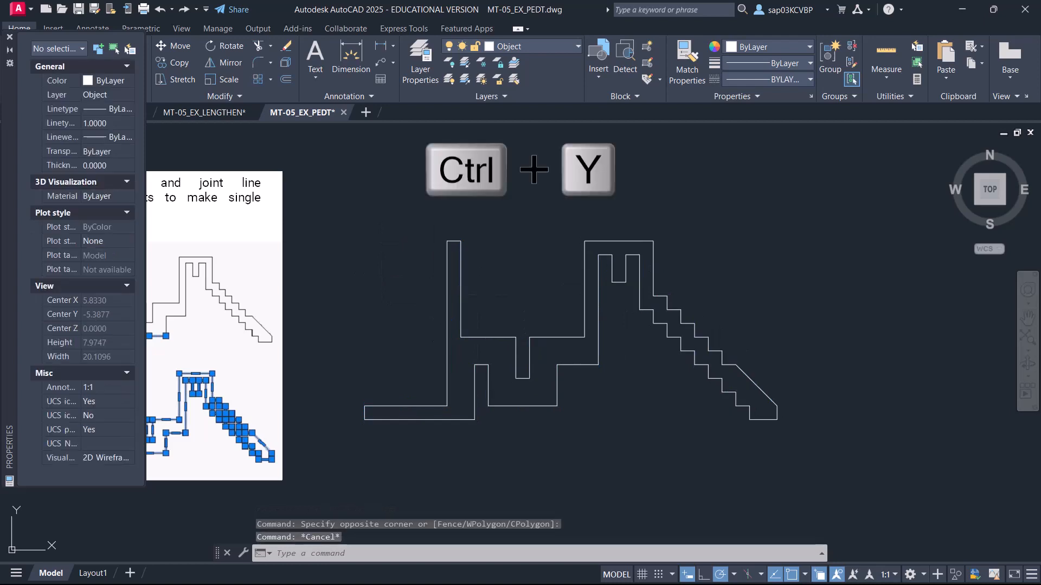
left_click(461, 303)
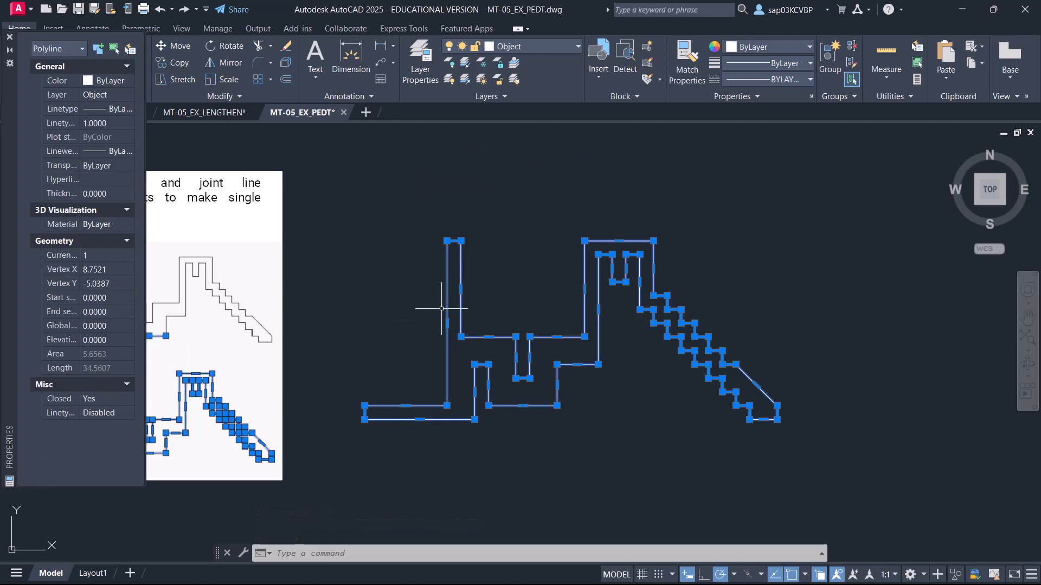
key("Escape")
left_click(10, 37)
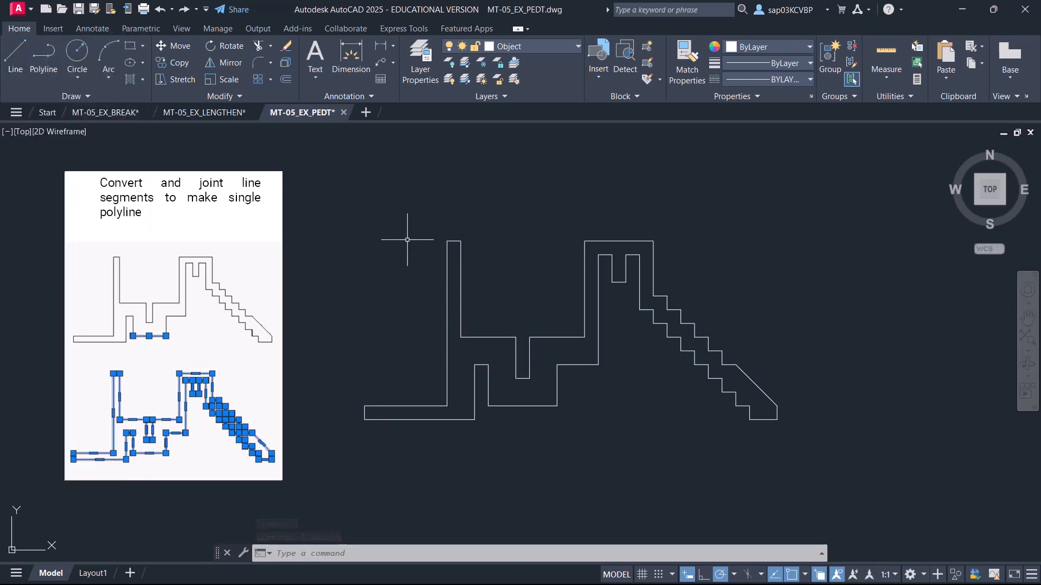
Step: Convert all lines and arcs of the rectangle and its four slots to polylines at once with PEDIT's Multiple option
scroll(449, 347, "down", 2)
middle_click_drag(450, 347, 449, 200)
scroll(405, 442, "up", 2)
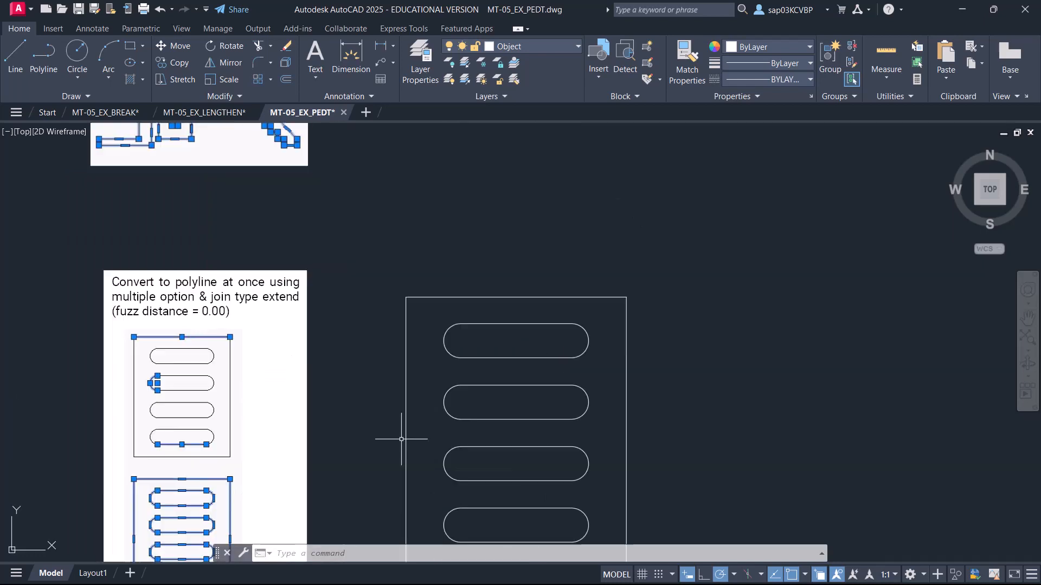
middle_click_drag(383, 439, 402, 340)
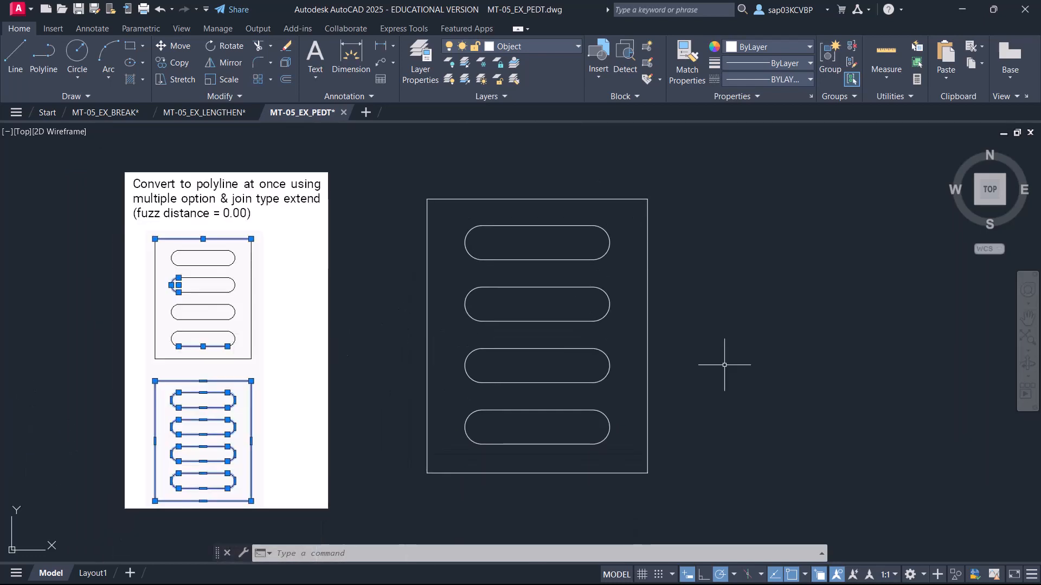
type("pe")
key("Return")
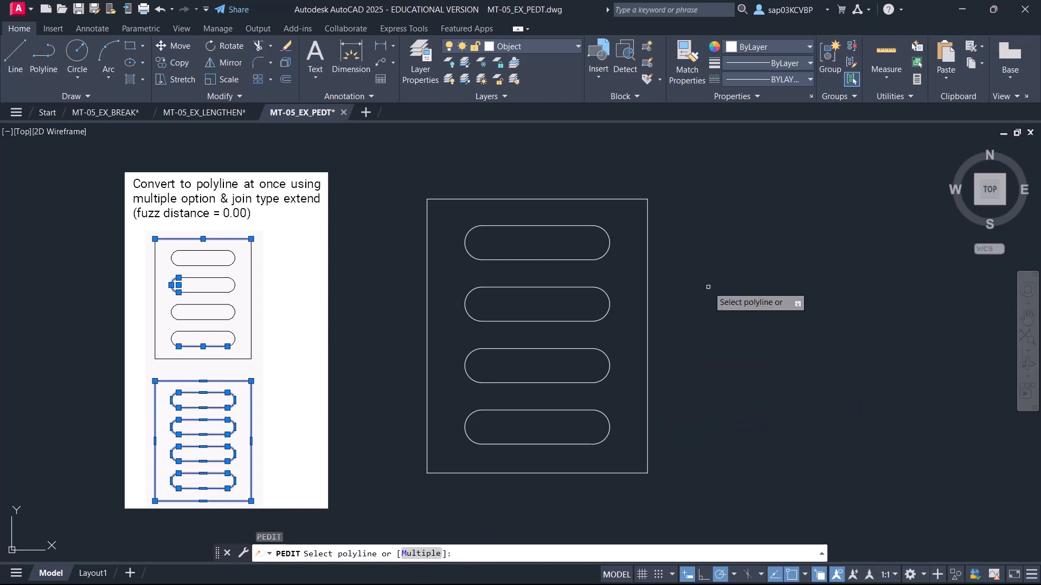
right_click(709, 288)
left_click(740, 340)
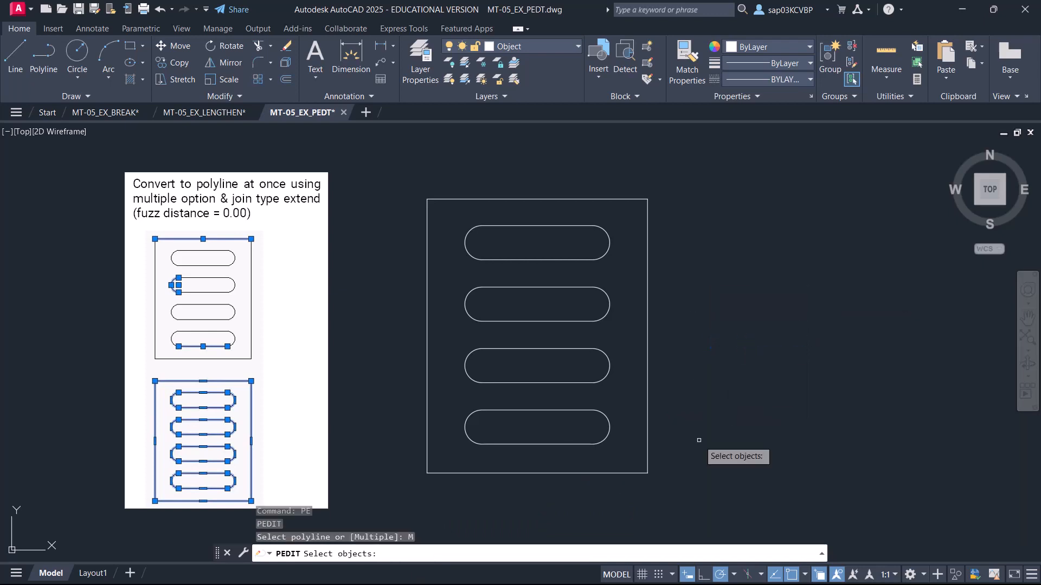
left_click(682, 497)
left_click(336, 133)
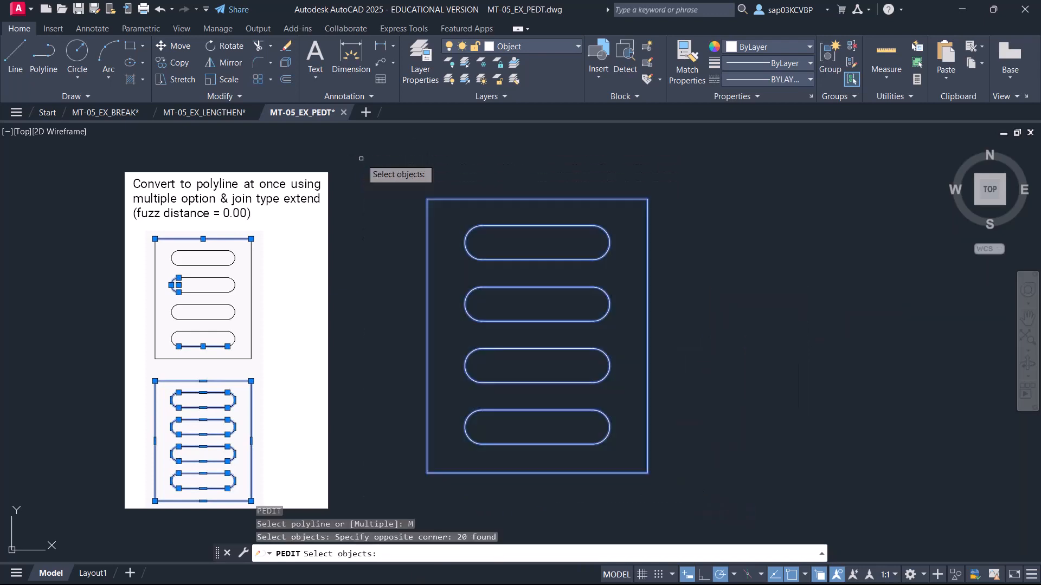
key("Return")
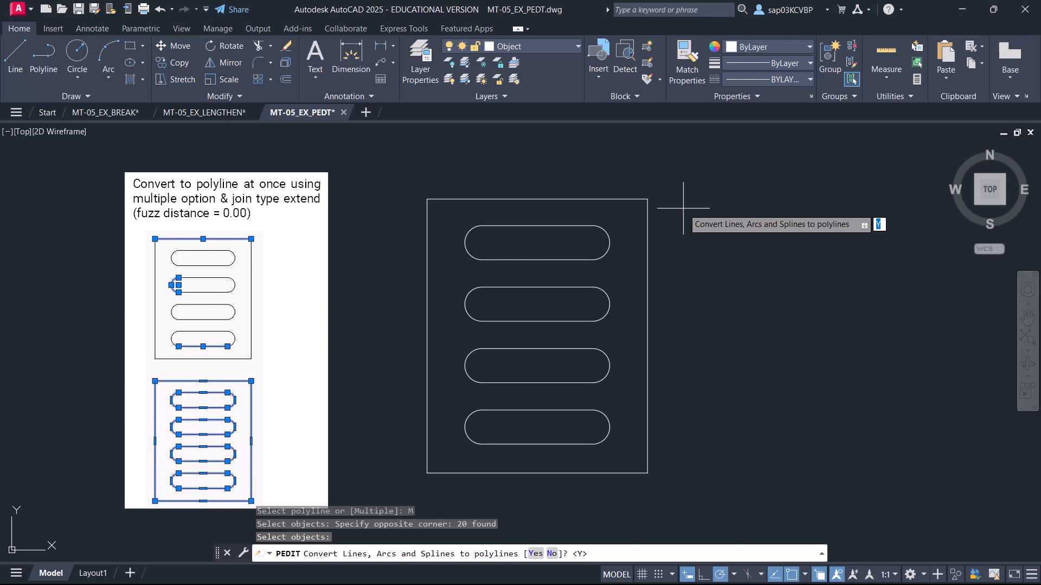
key("Return")
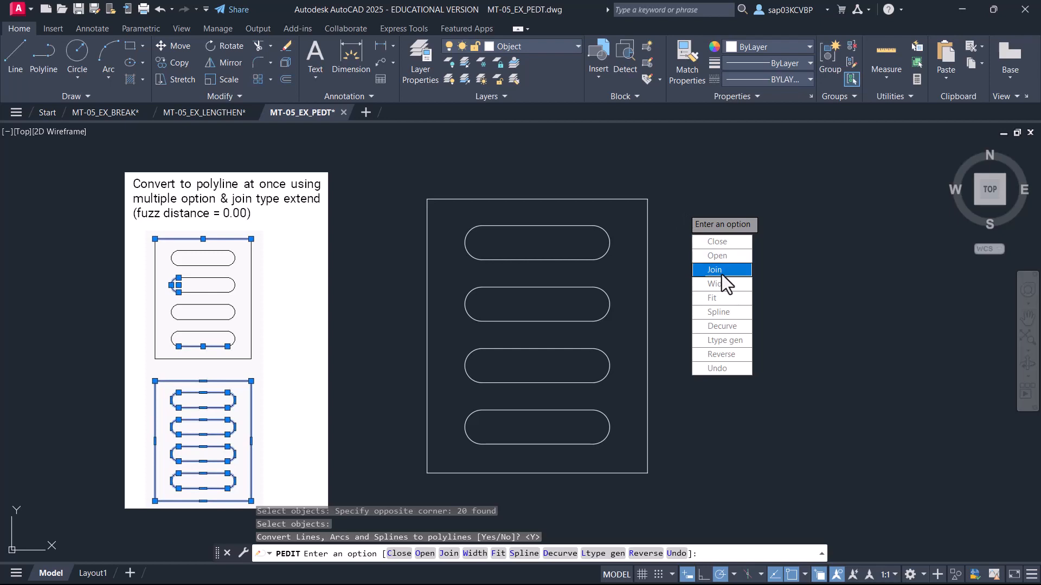
Step: Try to join the converted segments of the rectangle and slots with the Join option, cancelling at the fuzz distance
left_click(715, 270)
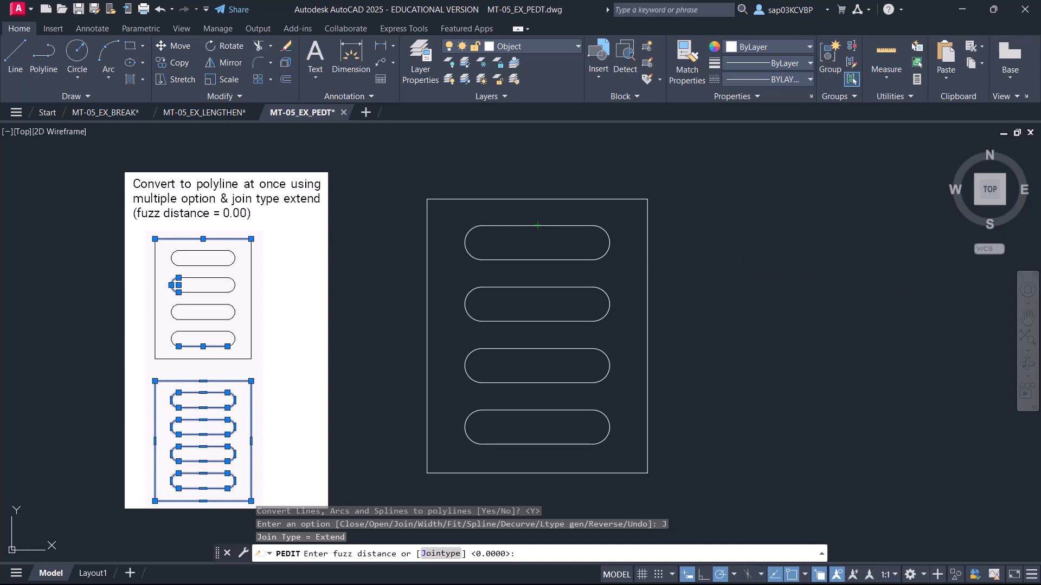
right_click(717, 278)
left_click(740, 300)
Step: Select the four slots and the outer rectangle to check whether they are joined, and undo the PEDIT operation
left_click(604, 257)
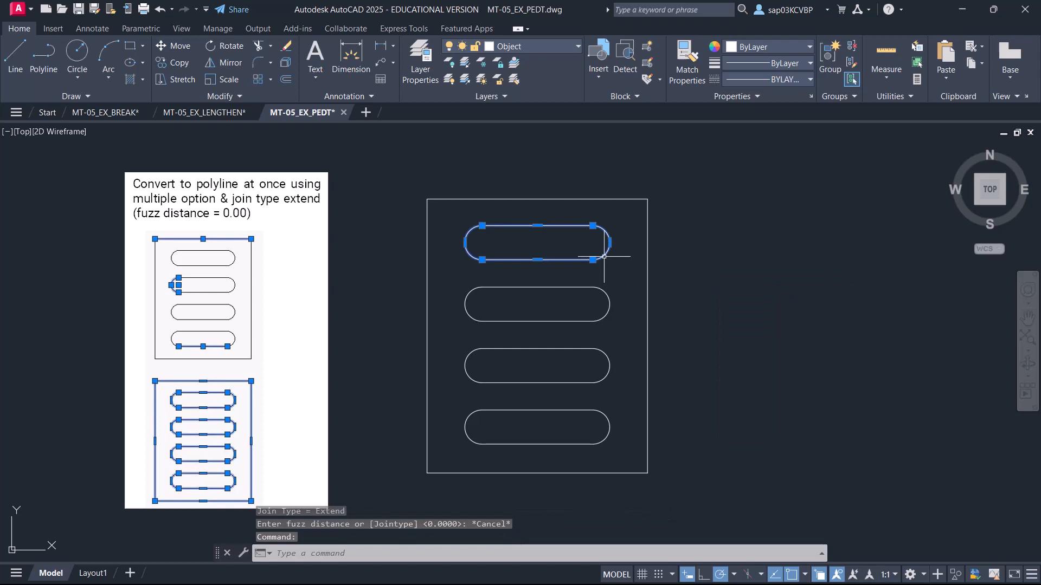
left_click(599, 288)
left_click(599, 350)
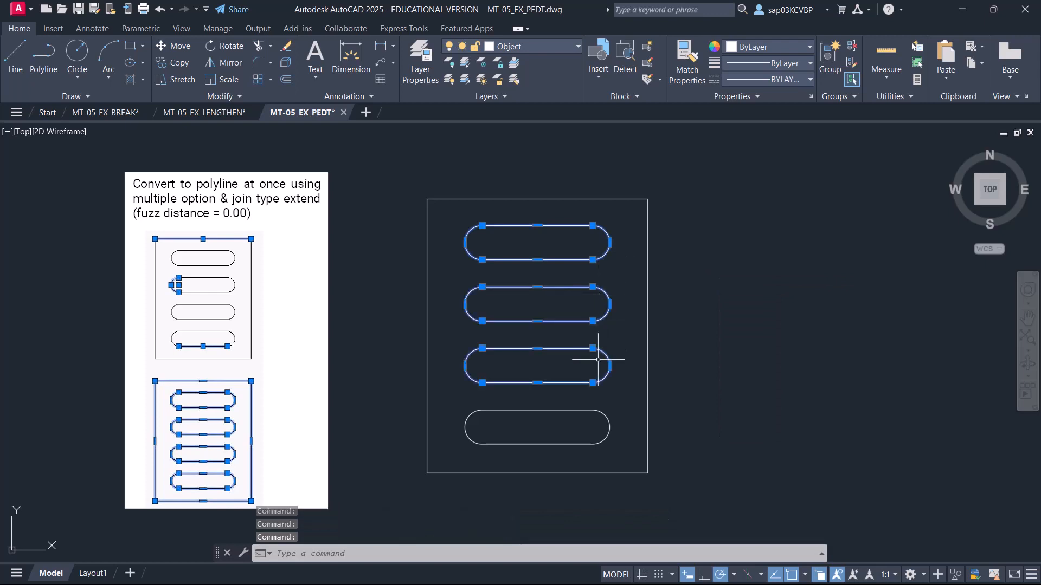
left_click(600, 411)
left_click(649, 349)
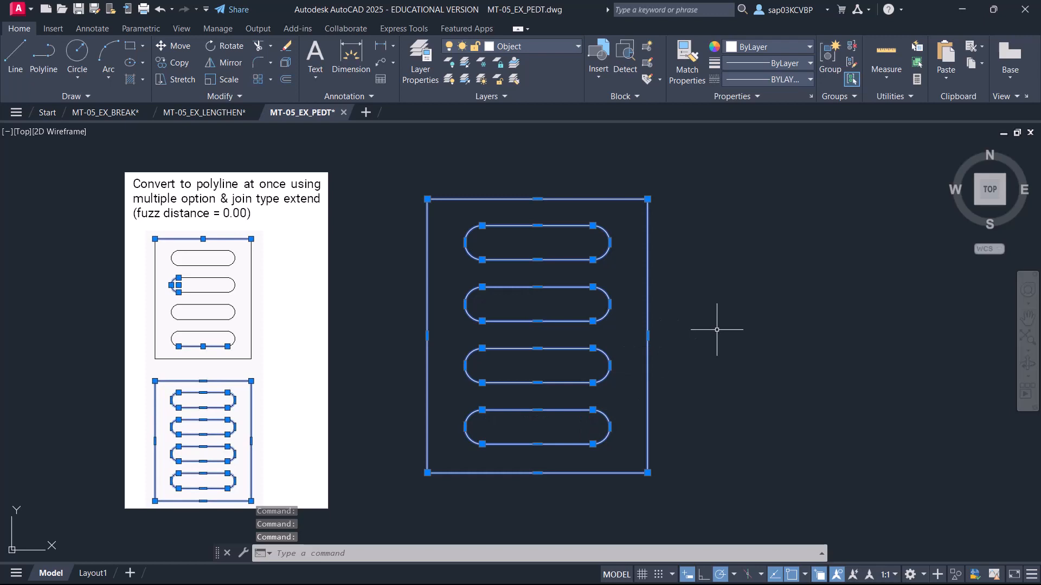
key("Escape")
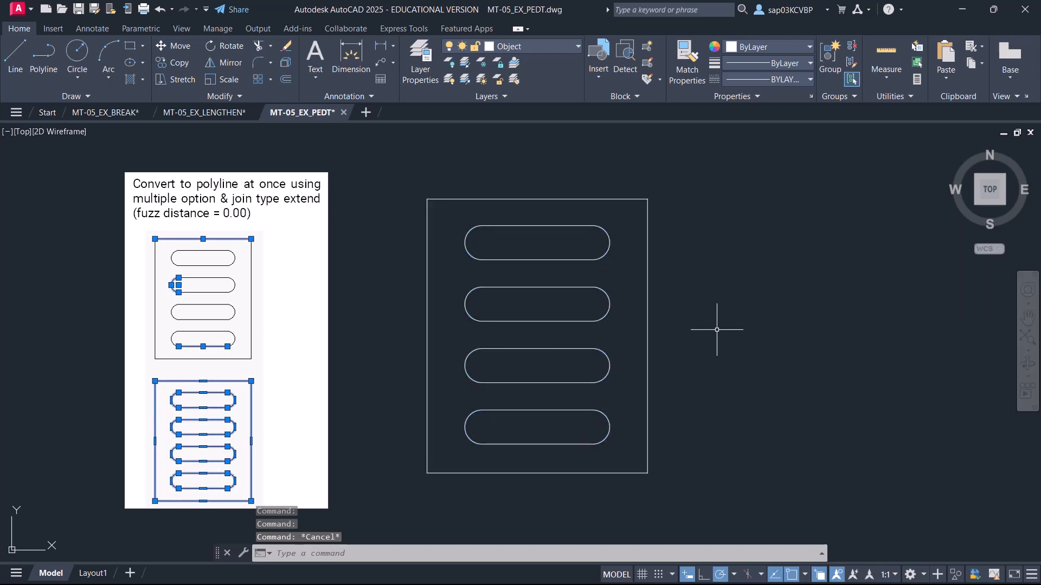
key("ctrl+z")
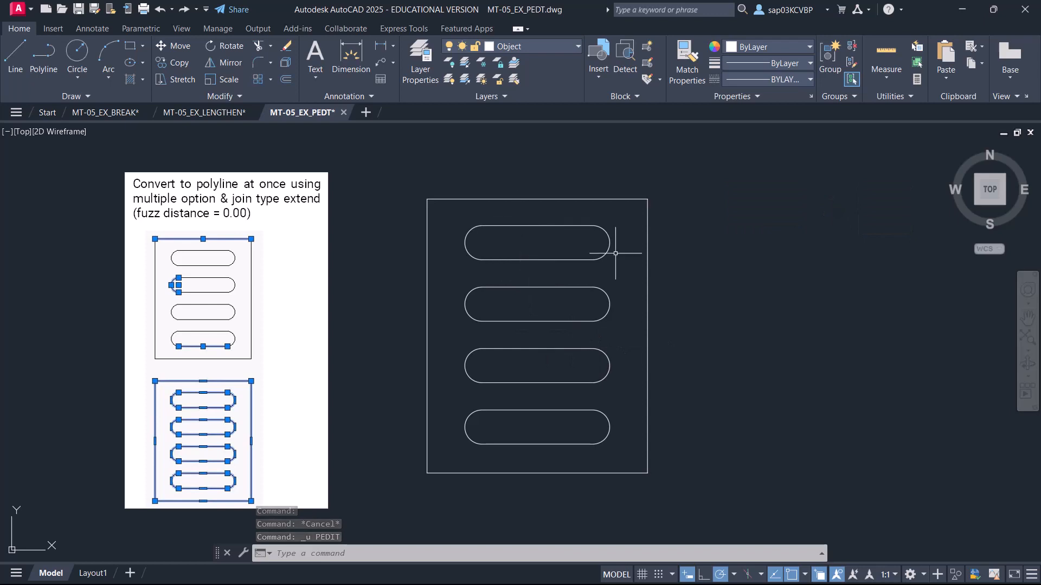
Step: Run PEDIT with the Multiple option on the rectangle and four slots, converting all their lines and arcs to polylines
type("PE")
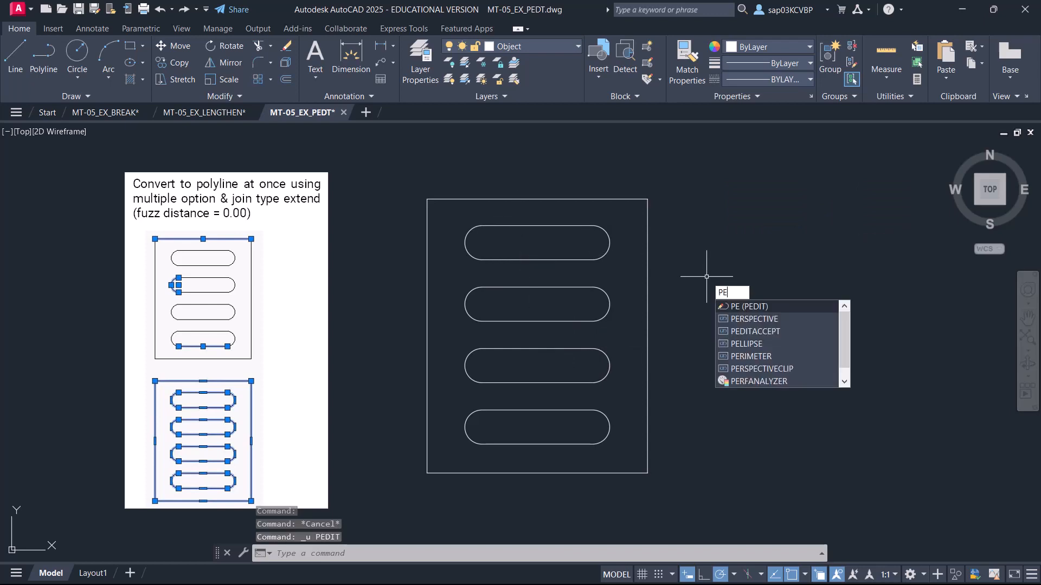
key("Return")
right_click(743, 291)
left_click(768, 345)
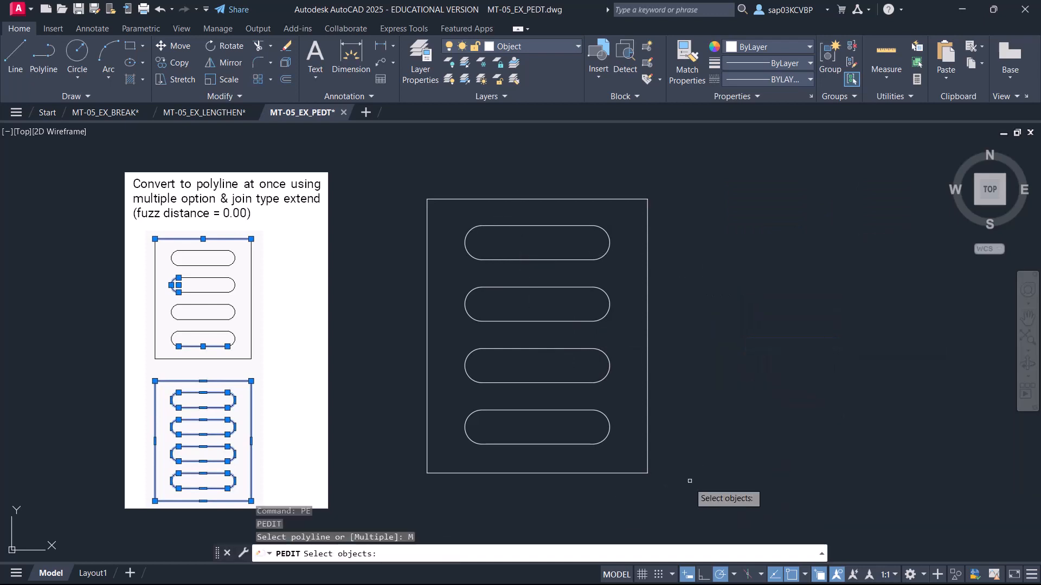
left_click(689, 481)
left_click(387, 175)
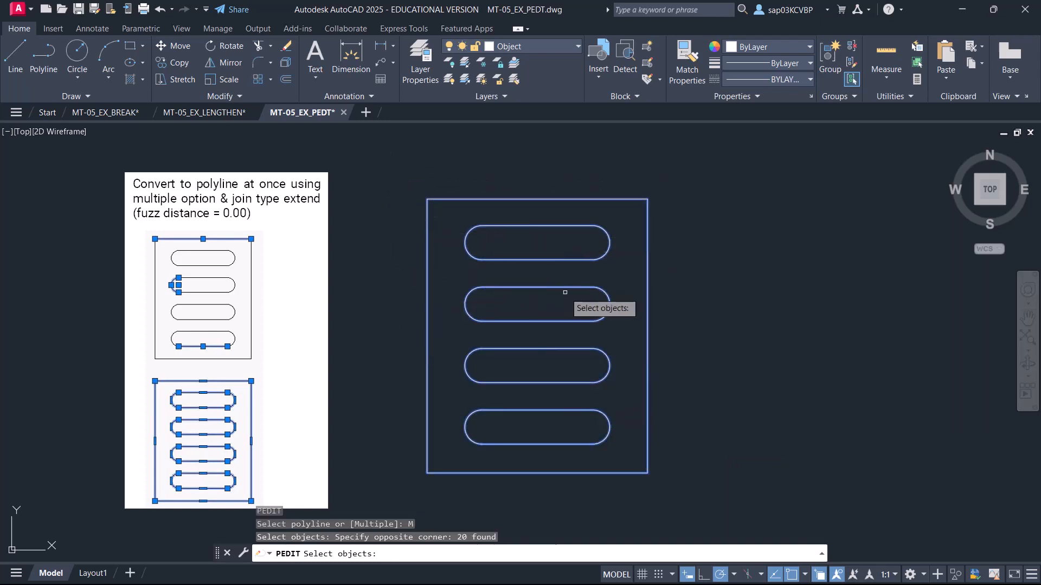
key("Return")
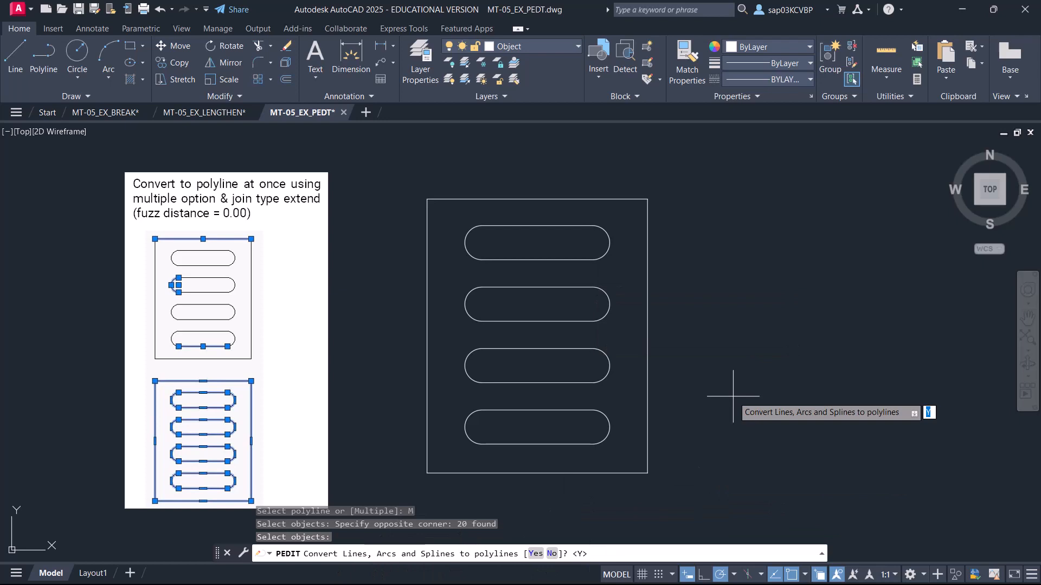
key("Return")
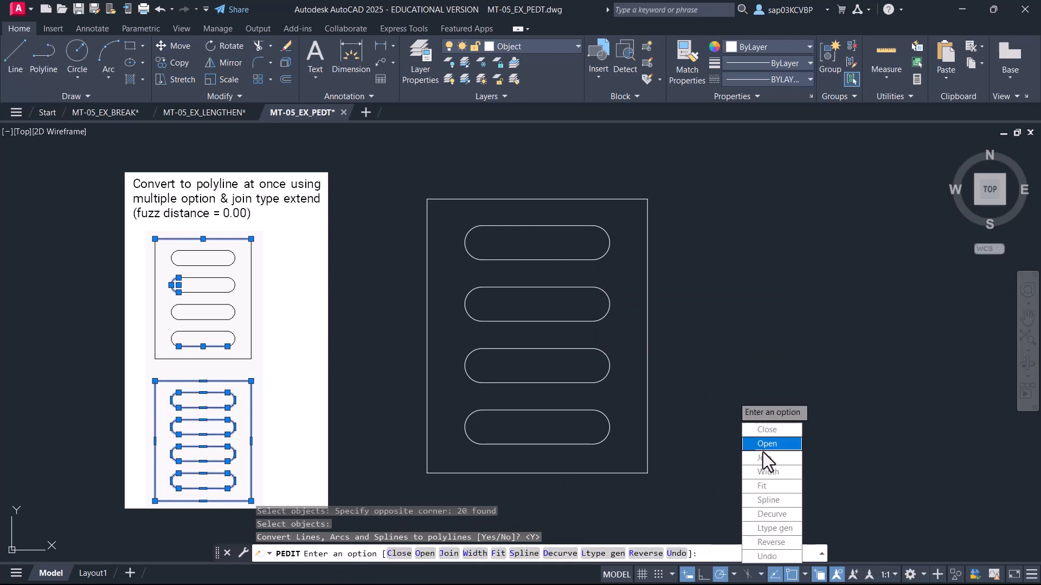
Step: Join the converted segments of the rectangle and slots with a fuzz distance of 0, and finish PEDIT
left_click(764, 460)
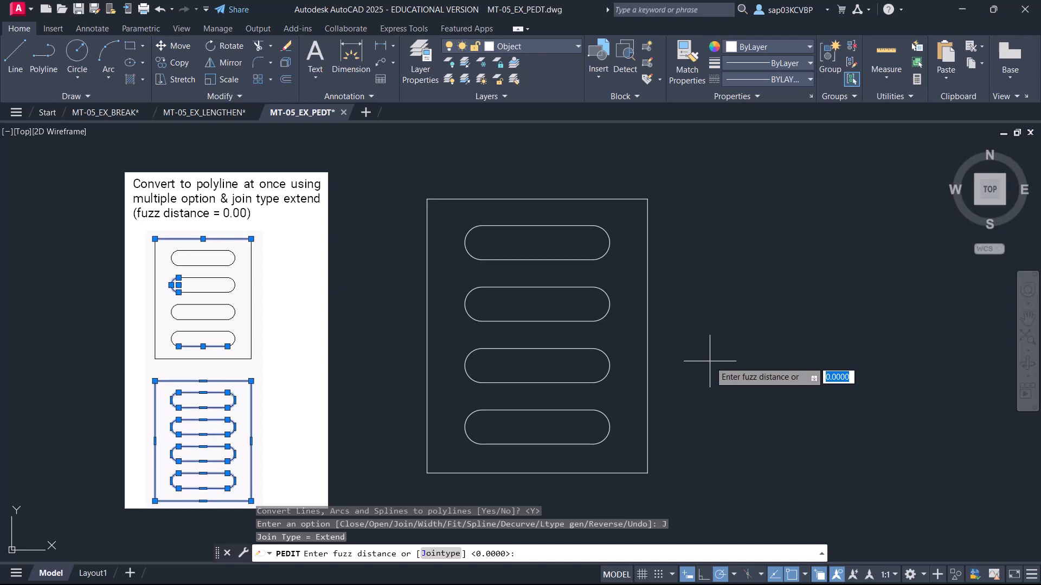
type("0")
key("Return")
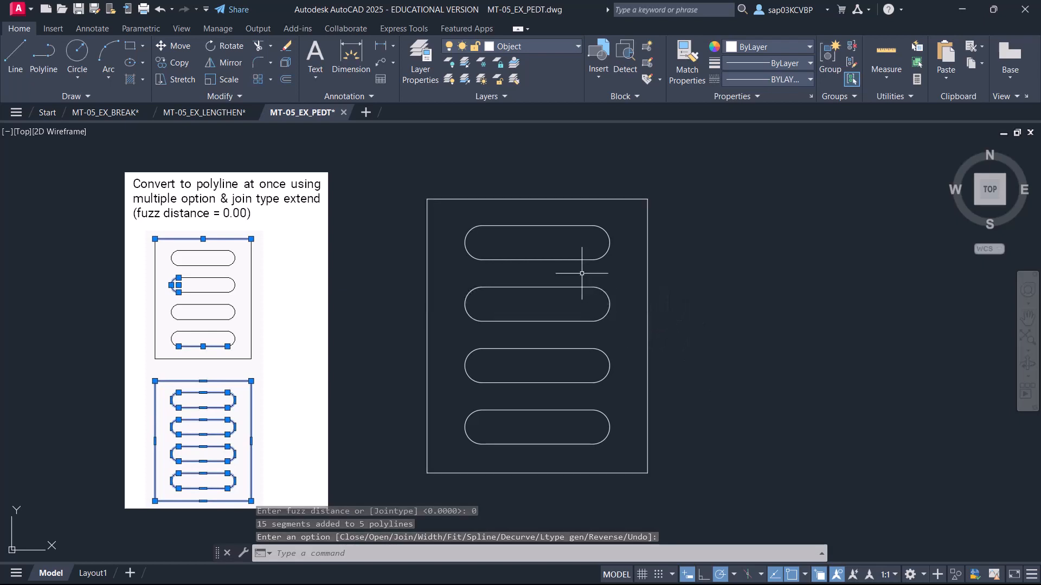
key("Return")
Step: Select the second slot and the outer rectangle to check that each is one polyline, and clear the selection
left_click(587, 319)
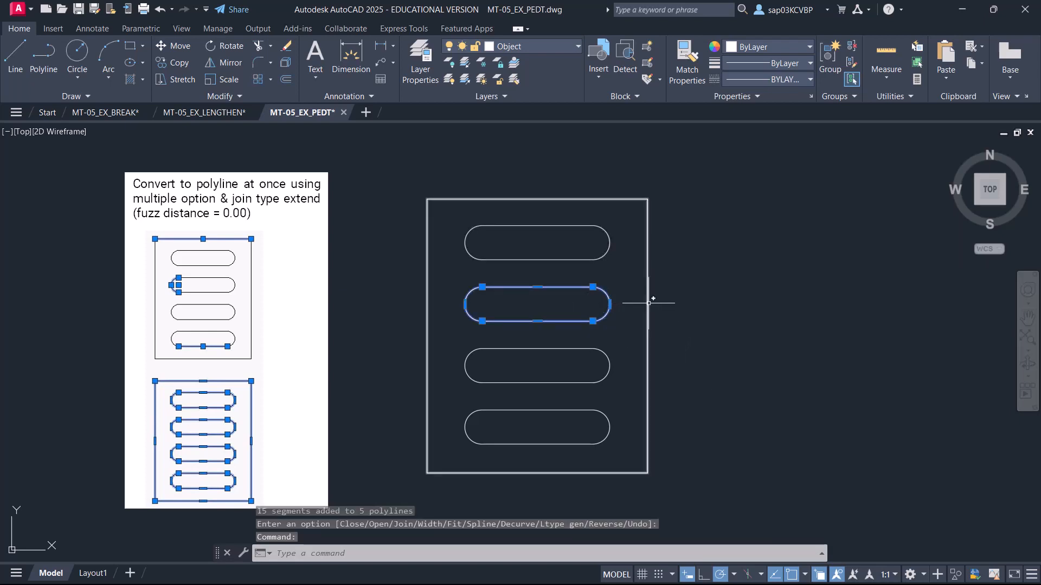
left_click(650, 300)
key("Escape")
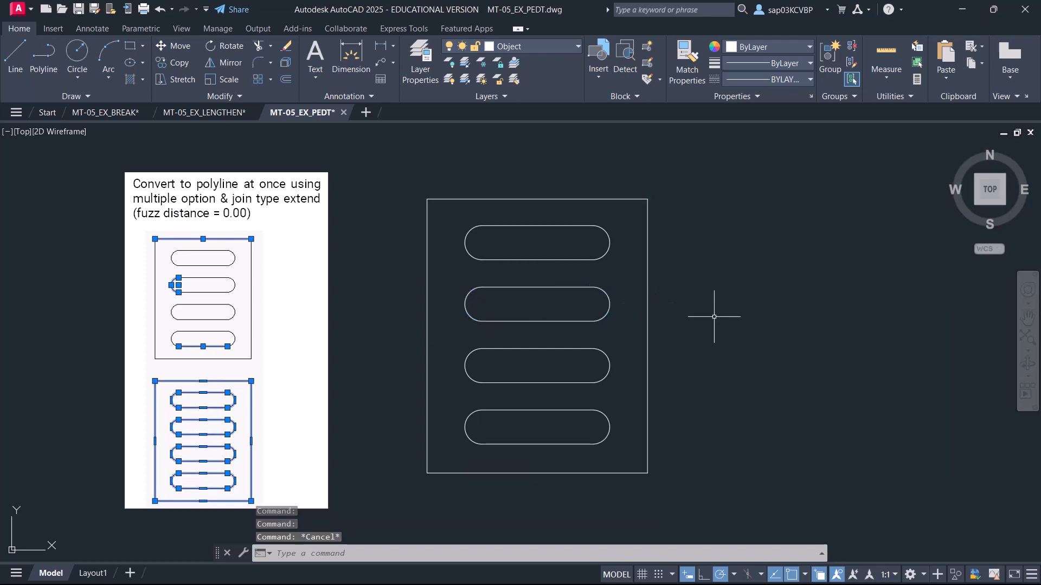
Step: Join all segments of the gapped outline in the fuzz distance exercise with PEDIT's Multiple option and a fuzz distance of 0.12
scroll(714, 316, "down", 1)
middle_click_drag(661, 423, 612, 274)
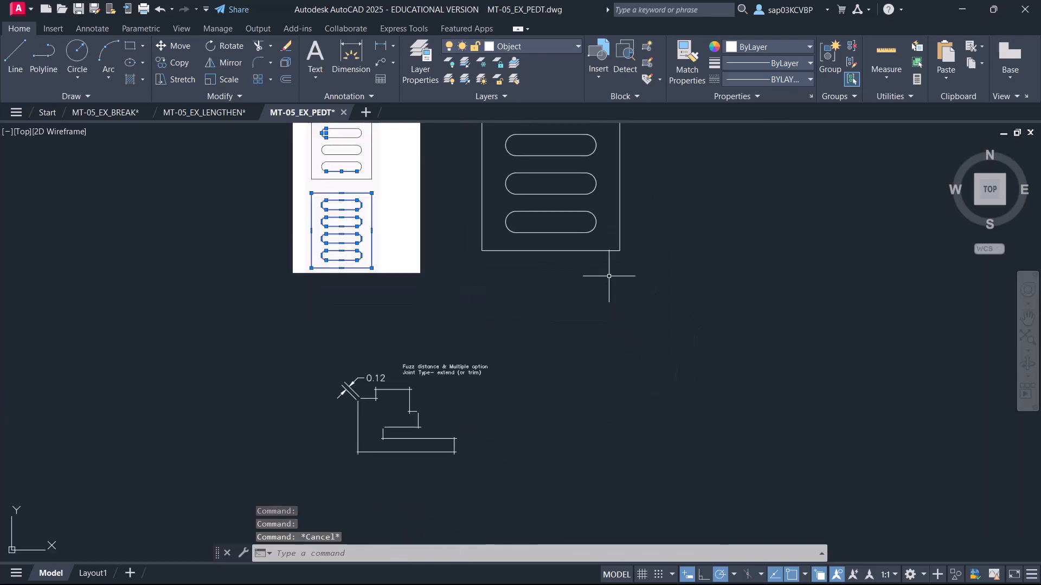
scroll(434, 429, "up", 5)
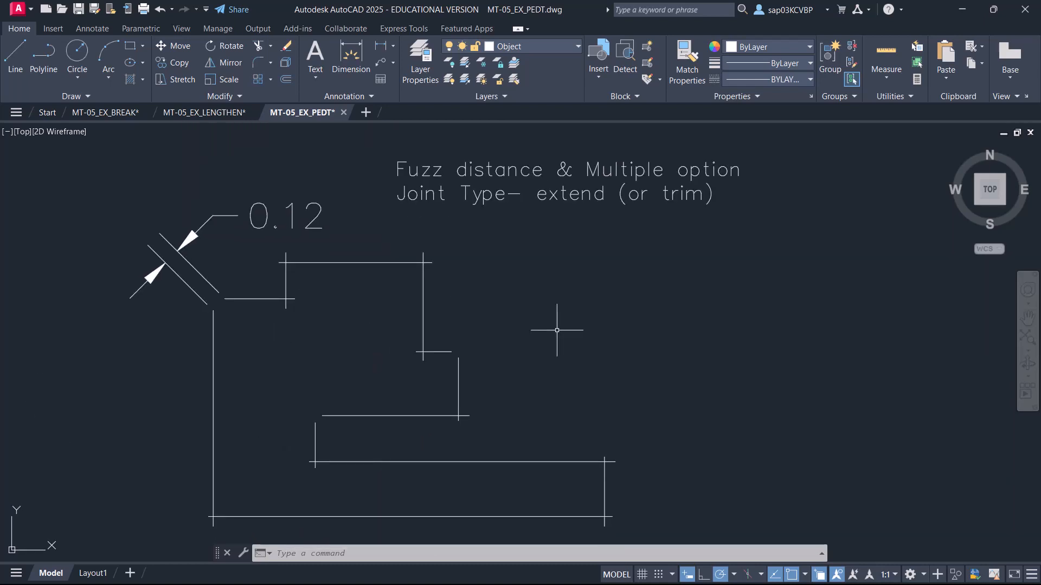
type("pe")
key("Return")
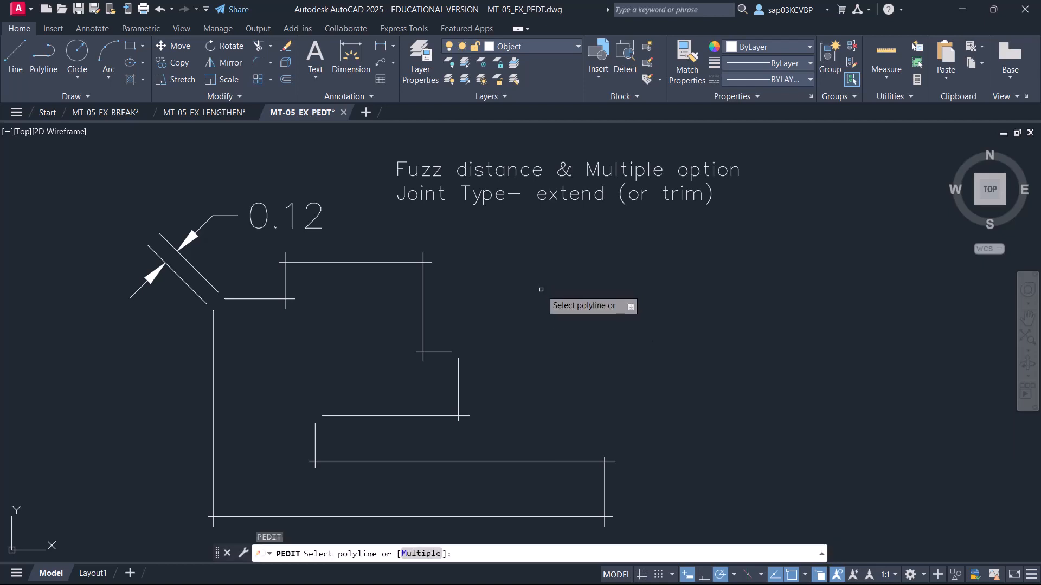
left_click(431, 554)
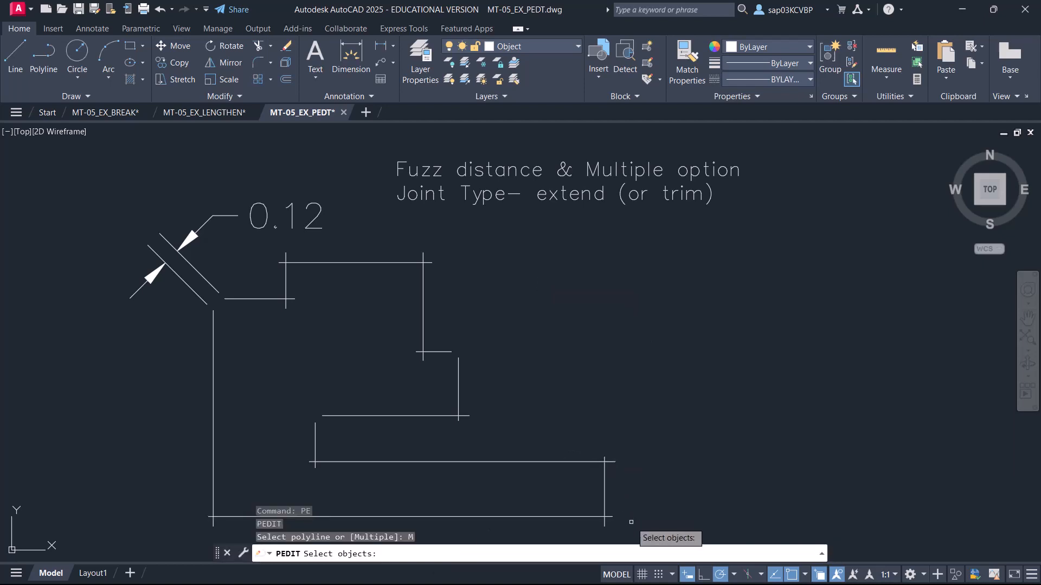
left_click(624, 531)
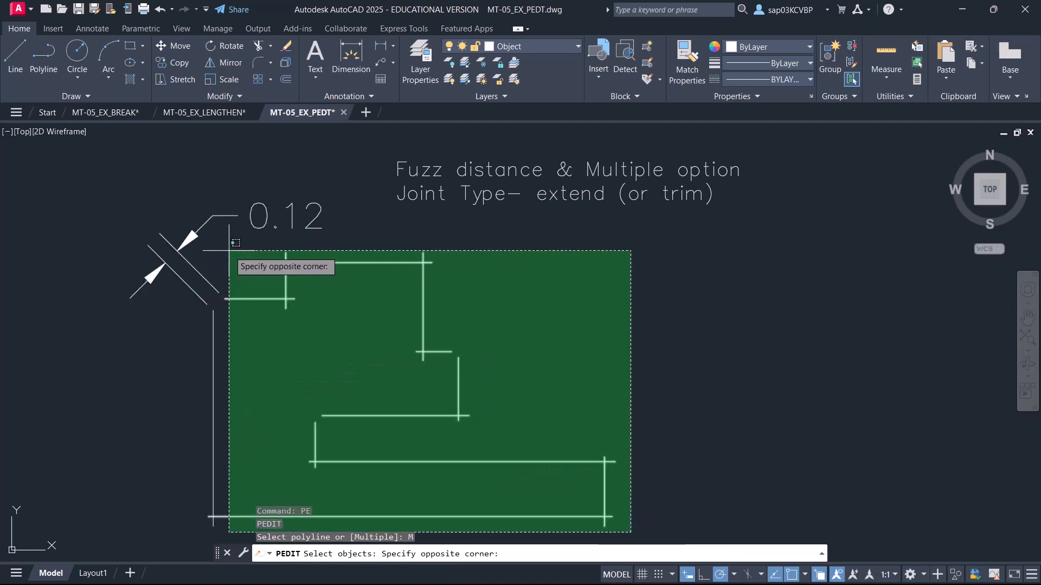
left_click(228, 250)
left_click(248, 373)
left_click(166, 434)
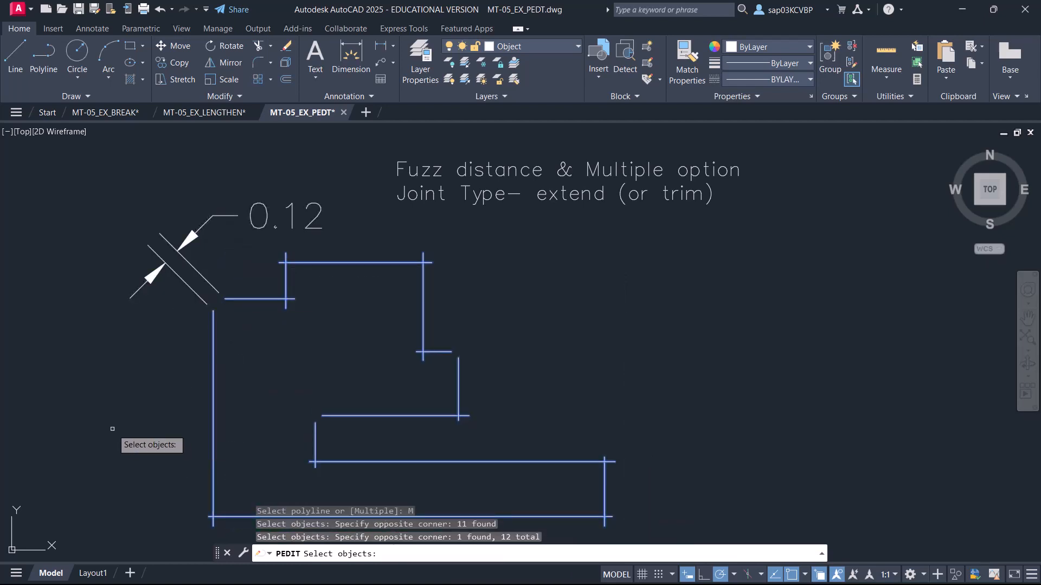
key("Return")
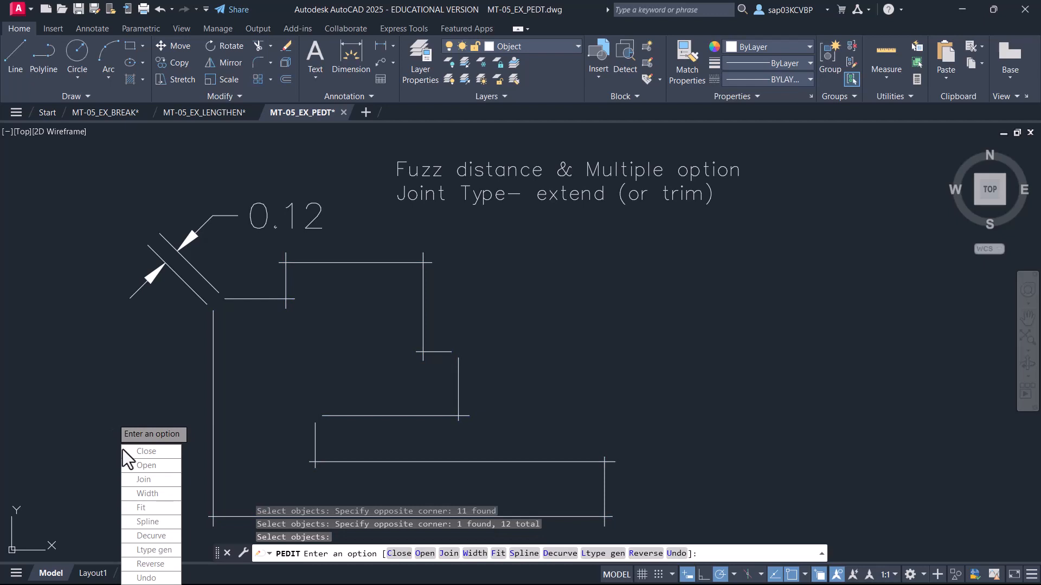
left_click(143, 479)
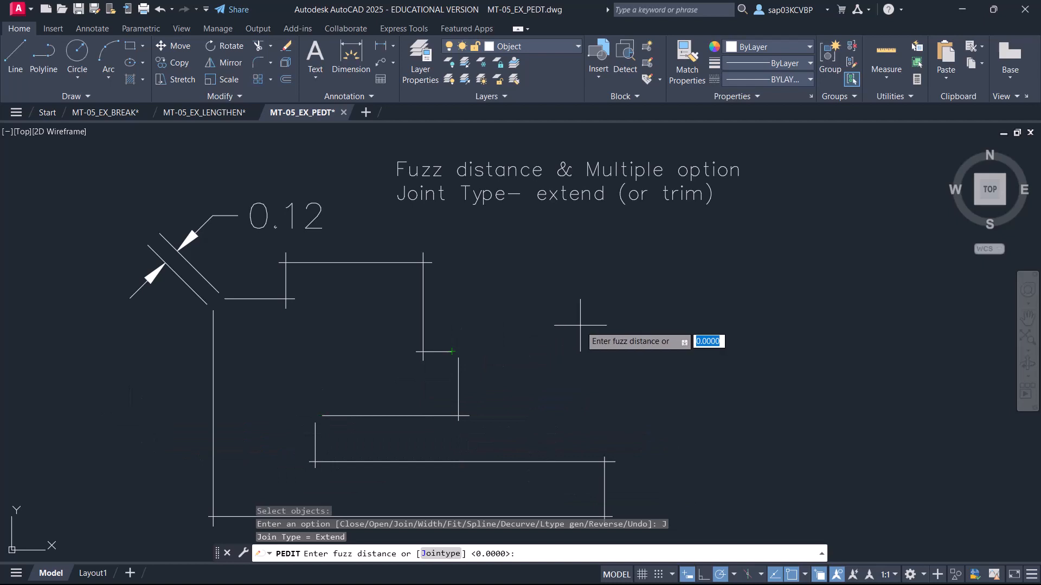
type("0.12")
key("Return")
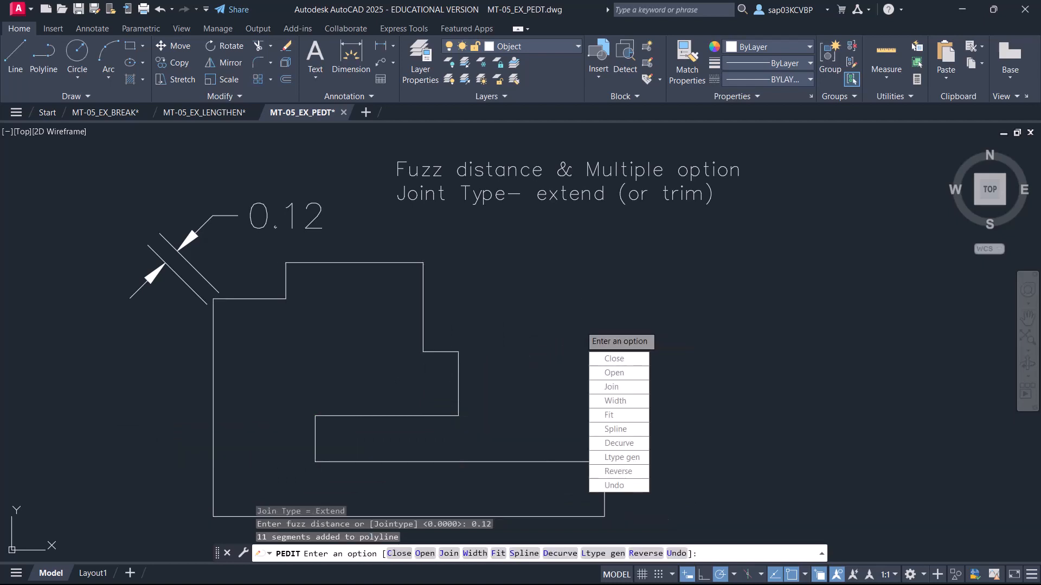
key("Return")
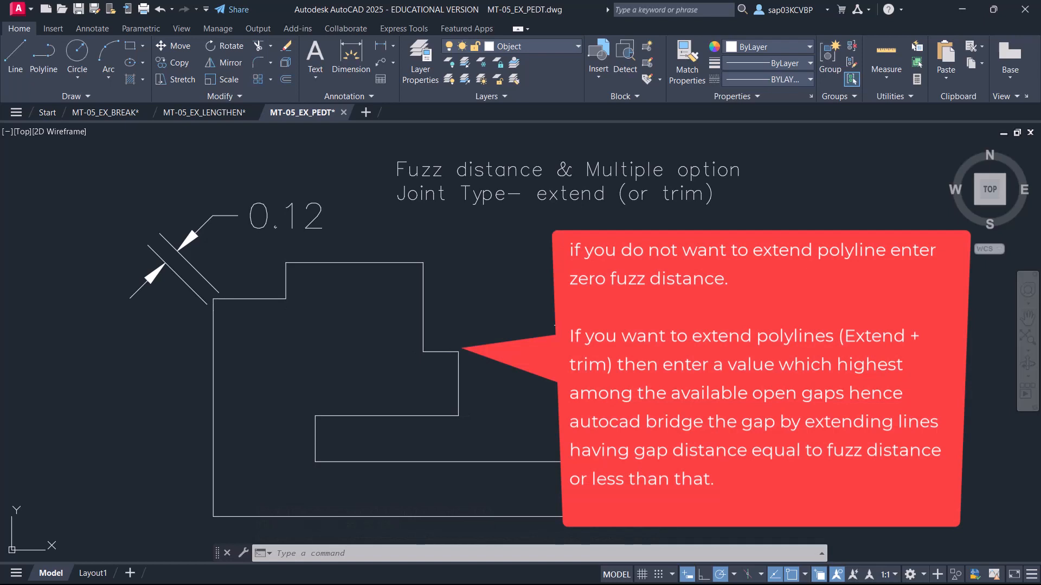